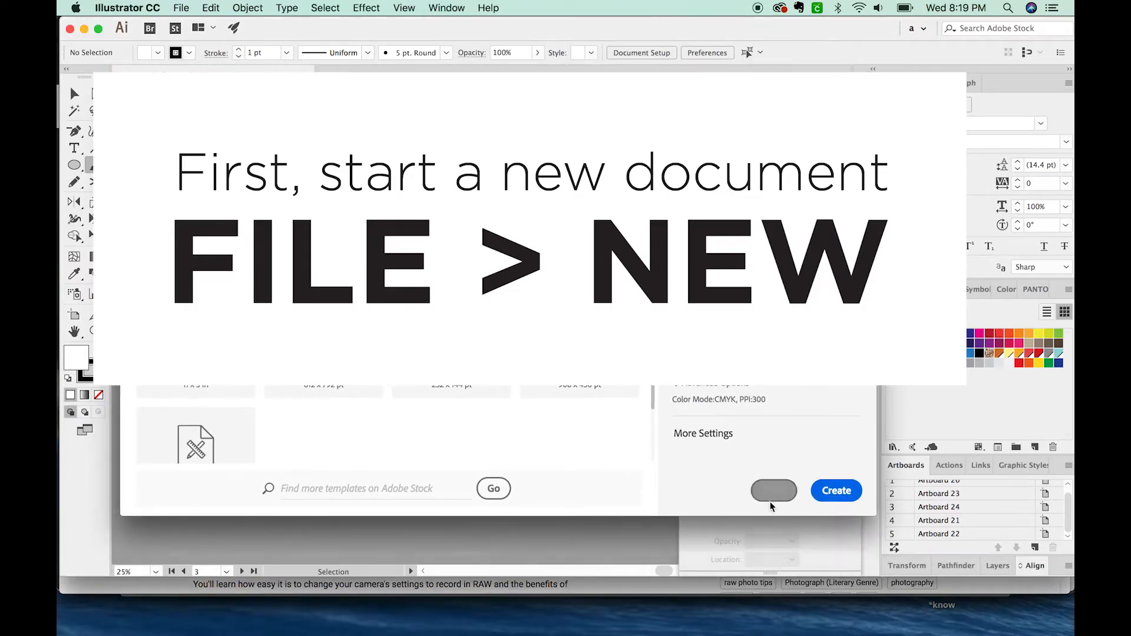
Step: Create a new document measuring 600 by 600 pixels
{"action": "left_click", "coordinate": [774, 500]}
{"action": "key", "text": "b"}
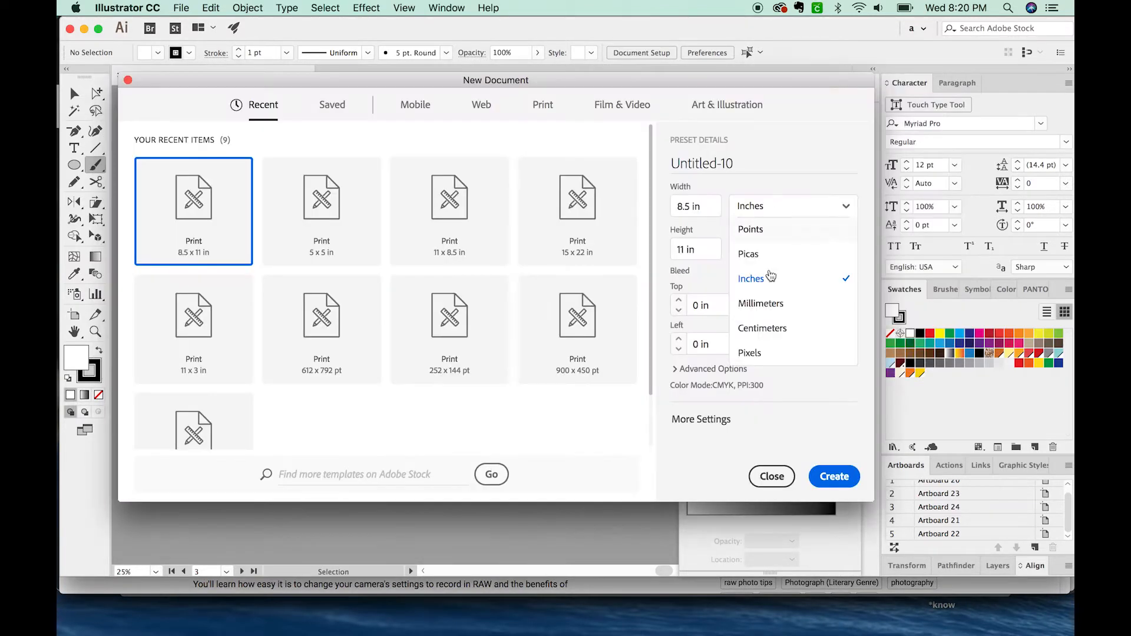
{"action": "left_click", "coordinate": [771, 362]}
{"action": "left_click", "coordinate": [690, 207]}
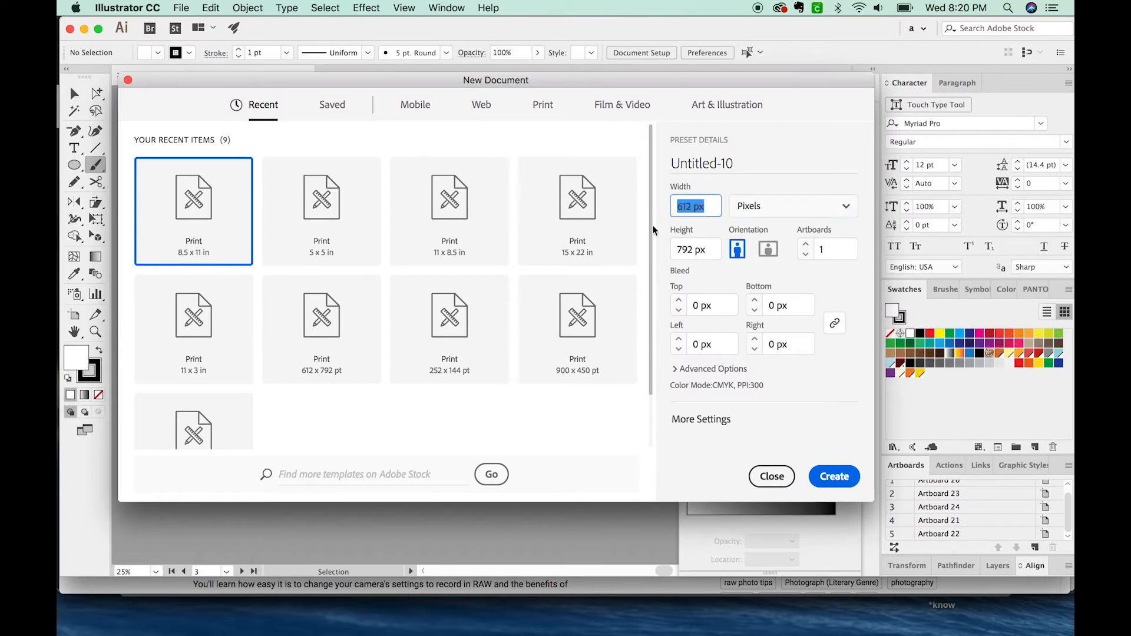
{"action": "type", "text": "600"}
{"action": "key", "text": "Tab"}
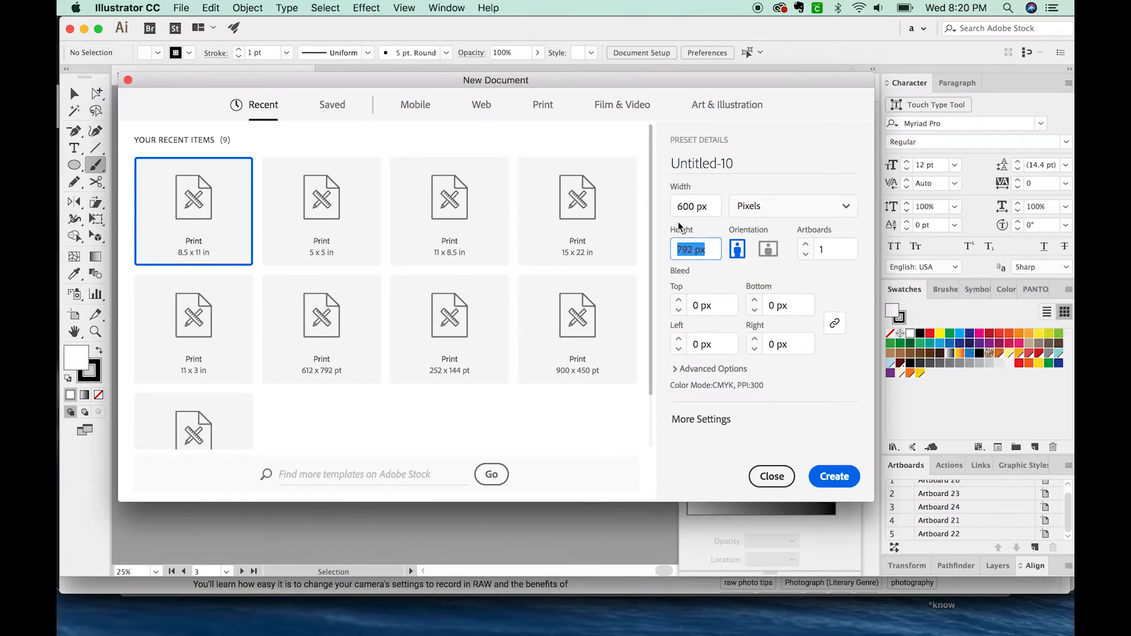
{"action": "type", "text": "600"}
{"action": "left_click", "coordinate": [834, 476]}
Step: Add four more artboards in a row beside the first one
{"action": "key", "text": "space"}
{"action": "left_click_drag", "start_coordinate": [536, 306], "coordinate": [450, 299]}
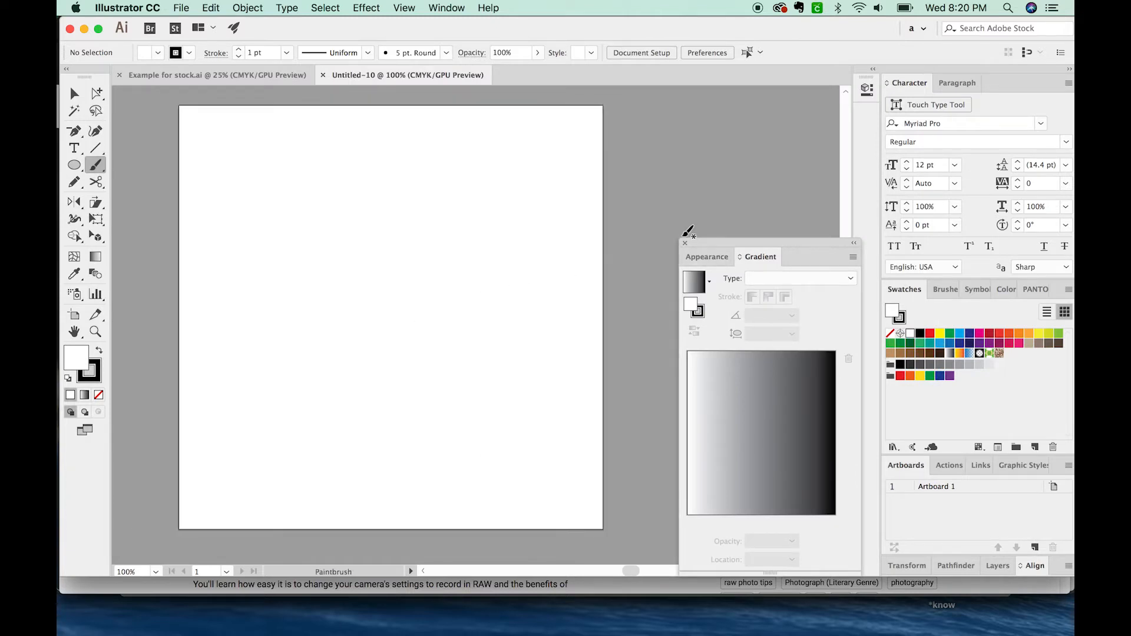
{"action": "key", "text": "super+minus"}
{"action": "key", "text": "super+minus"}
{"action": "key", "text": "space"}
{"action": "left_click_drag", "start_coordinate": [525, 206], "coordinate": [314, 164]}
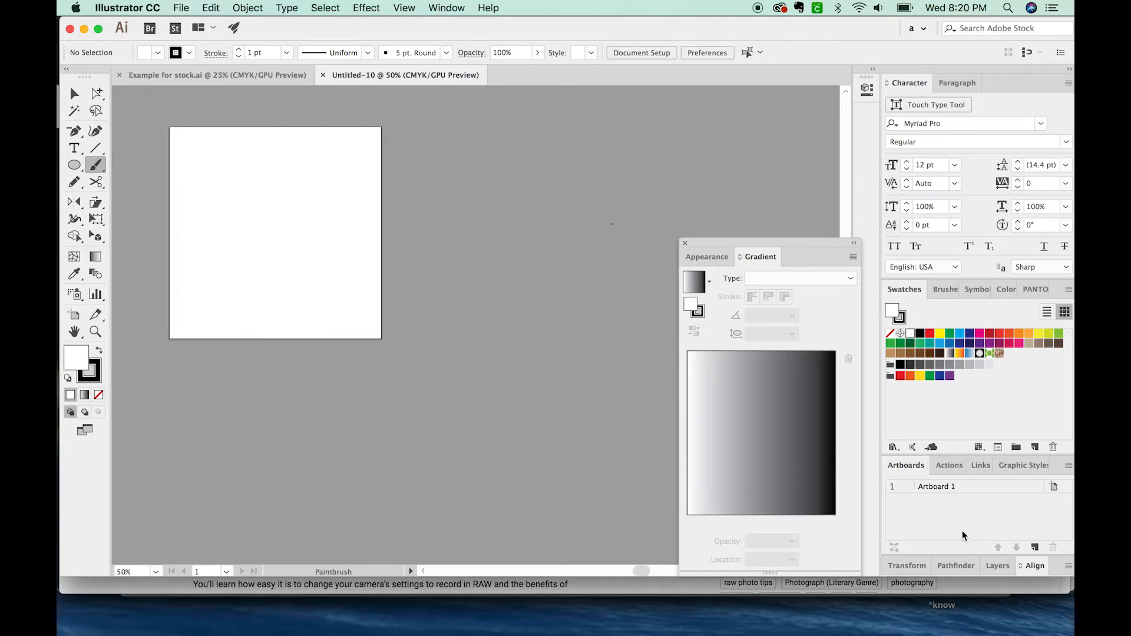
{"action": "left_click", "coordinate": [1036, 548]}
{"action": "left_click", "coordinate": [1036, 548]}
{"action": "left_click", "coordinate": [1035, 548]}
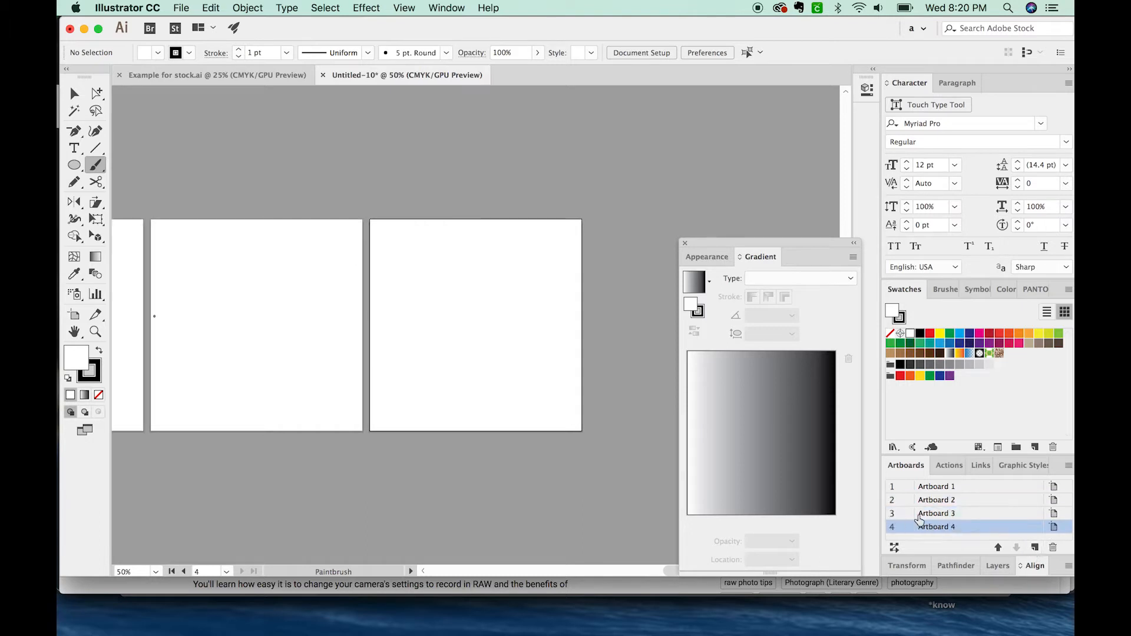
{"action": "left_click", "coordinate": [1035, 548]}
{"action": "key", "text": "super+minus"}
{"action": "key", "text": "super+minus"}
{"action": "key", "text": "super+minus"}
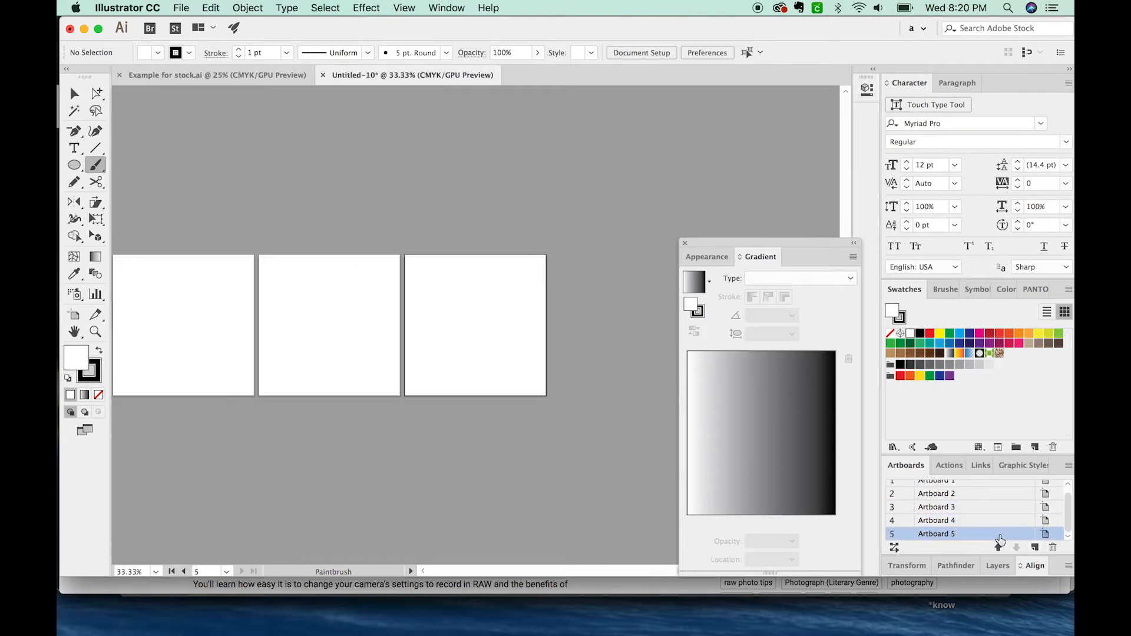
{"action": "key", "text": "space"}
{"action": "left_click_drag", "start_coordinate": [548, 339], "coordinate": [631, 228]}
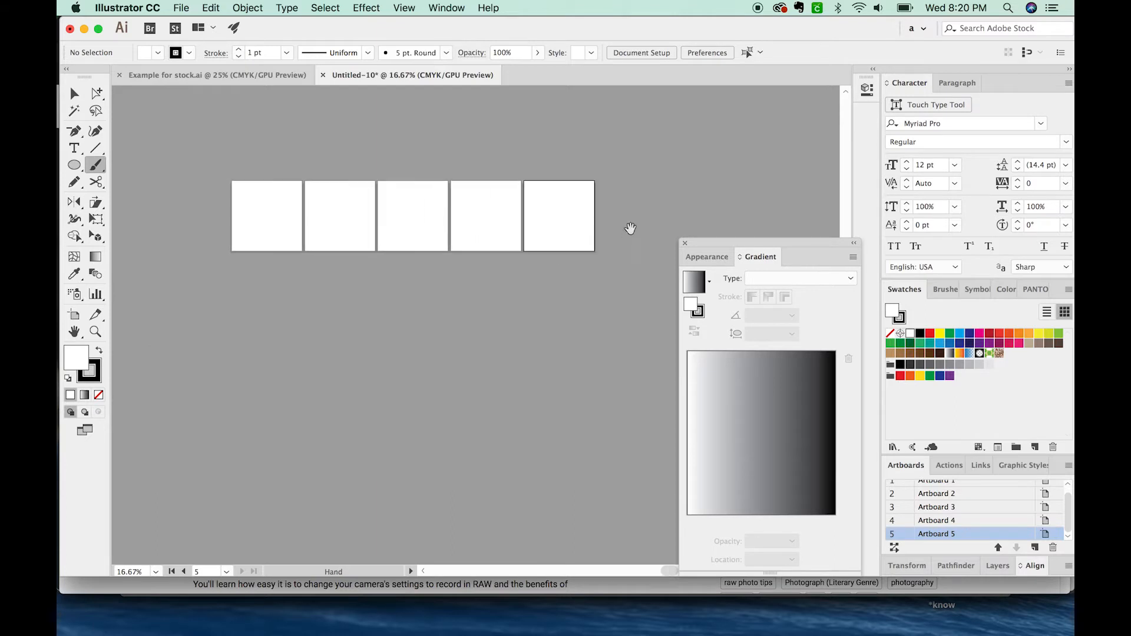
{"action": "key", "text": "z"}
{"action": "left_click", "coordinate": [433, 230]}
{"action": "key", "text": "space"}
{"action": "left_click_drag", "start_coordinate": [491, 371], "coordinate": [435, 267]}
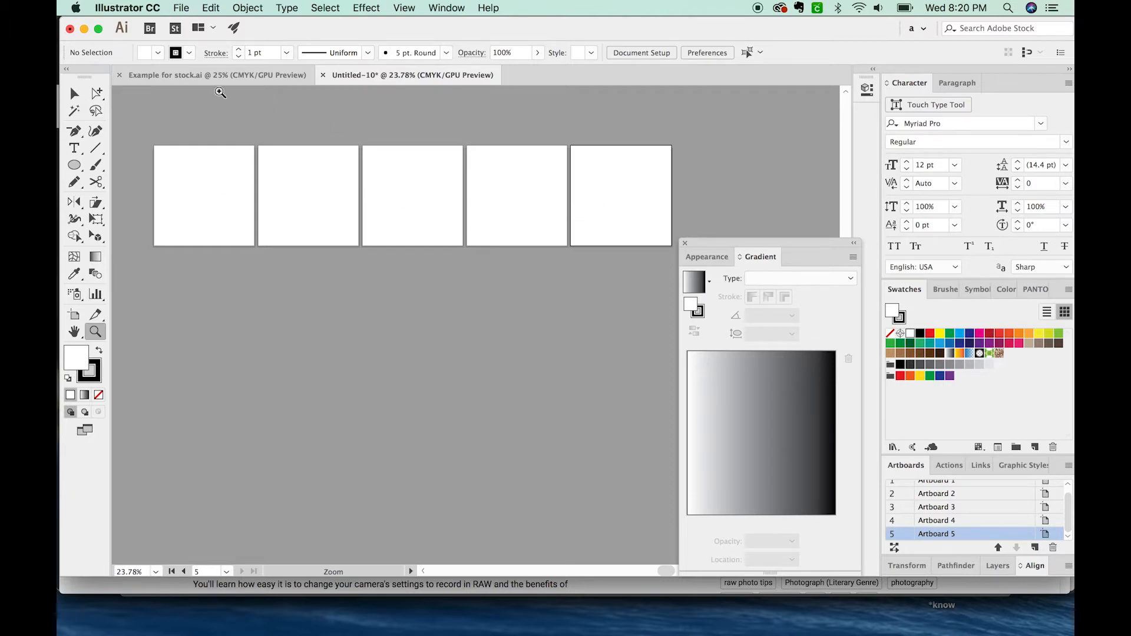
Step: Close the untitled document without saving it and dismiss the floating Gradient controls
{"action": "left_click", "coordinate": [322, 76]}
{"action": "left_click", "coordinate": [588, 334]}
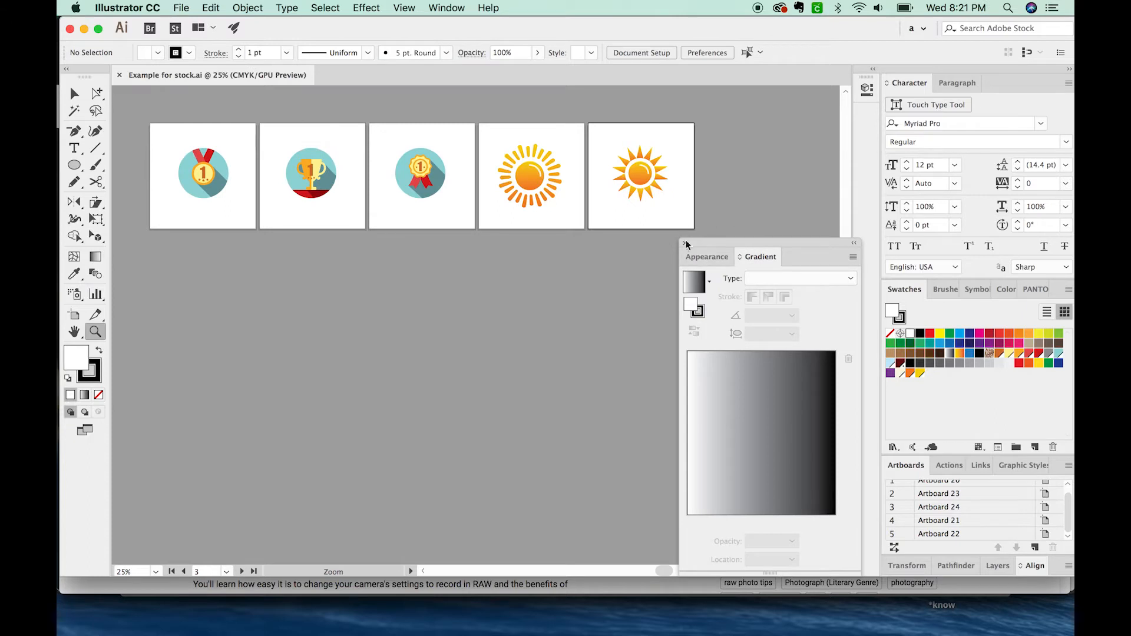
{"action": "left_click", "coordinate": [685, 243]}
{"action": "scroll", "coordinate": [482, 345], "scroll_direction": "up", "scroll_amount": 2}
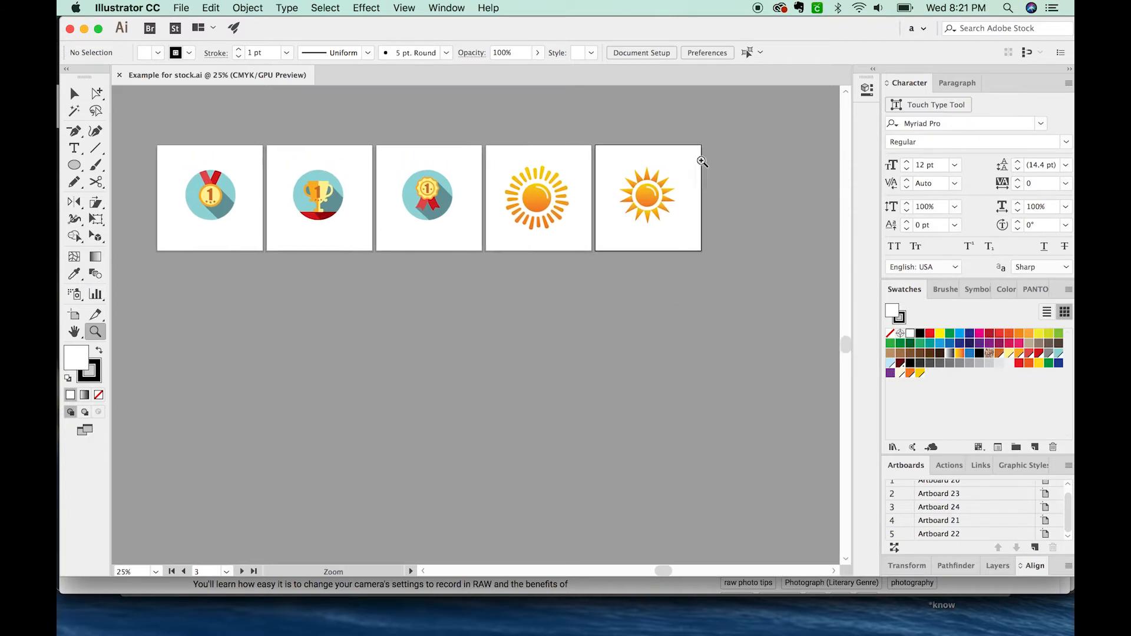
{"action": "scroll", "coordinate": [360, 357], "scroll_direction": "left", "scroll_amount": 1}
{"action": "left_click_drag", "start_coordinate": [433, 270], "coordinate": [446, 306]}
{"action": "left_click_drag", "start_coordinate": [496, 341], "coordinate": [456, 347]}
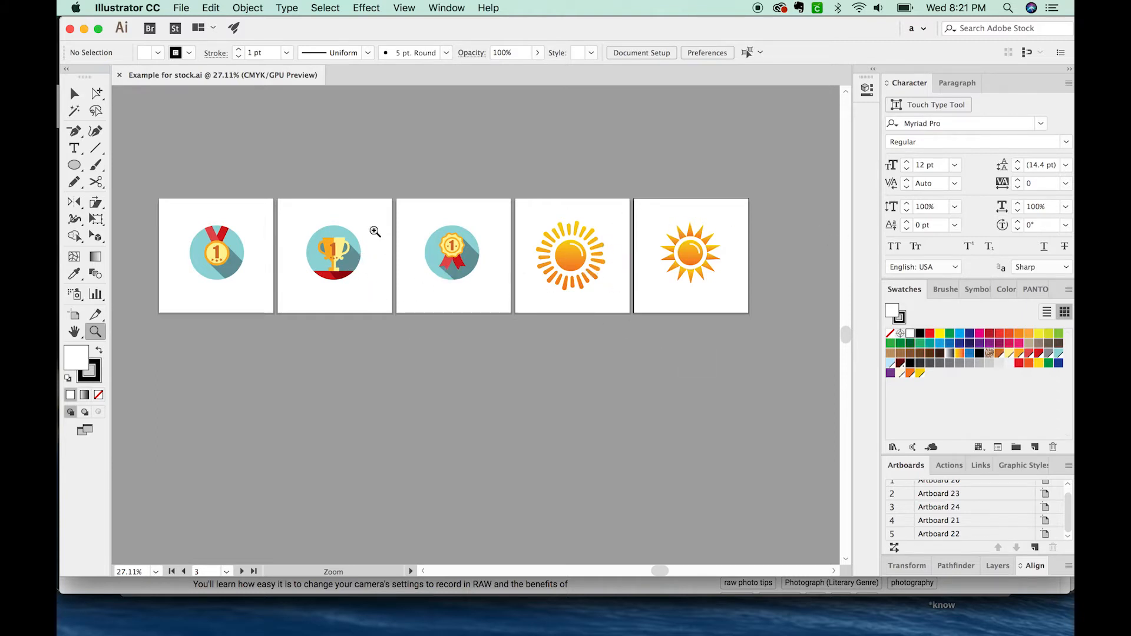
{"action": "key", "text": "v"}
{"action": "scroll", "coordinate": [425, 323], "scroll_direction": "down", "scroll_amount": 2}
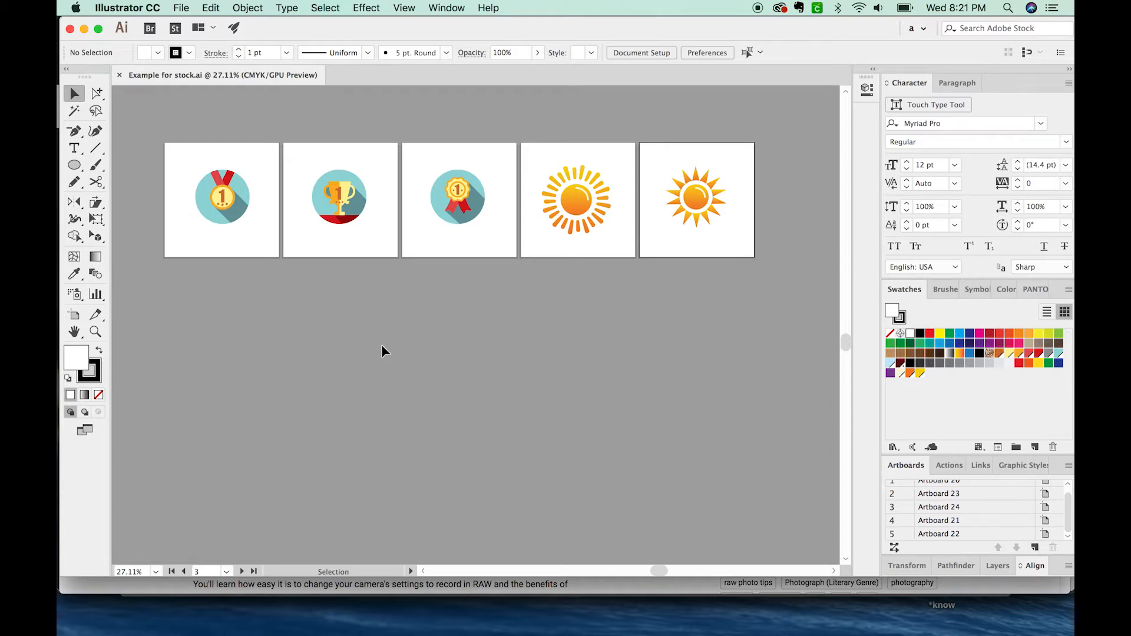
Step: Export the icon document to the Desktop as JPEG, using artboards with all of them included
{"action": "left_click", "coordinate": [180, 8]}
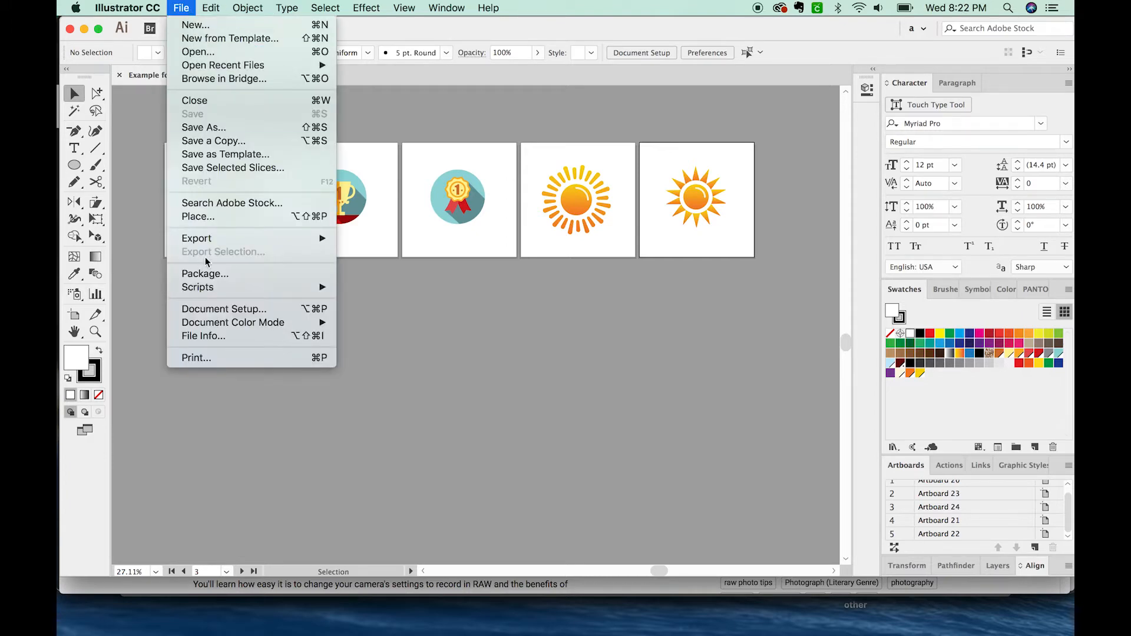
{"action": "mouse_move", "coordinate": [215, 239]}
{"action": "left_click", "coordinate": [395, 252]}
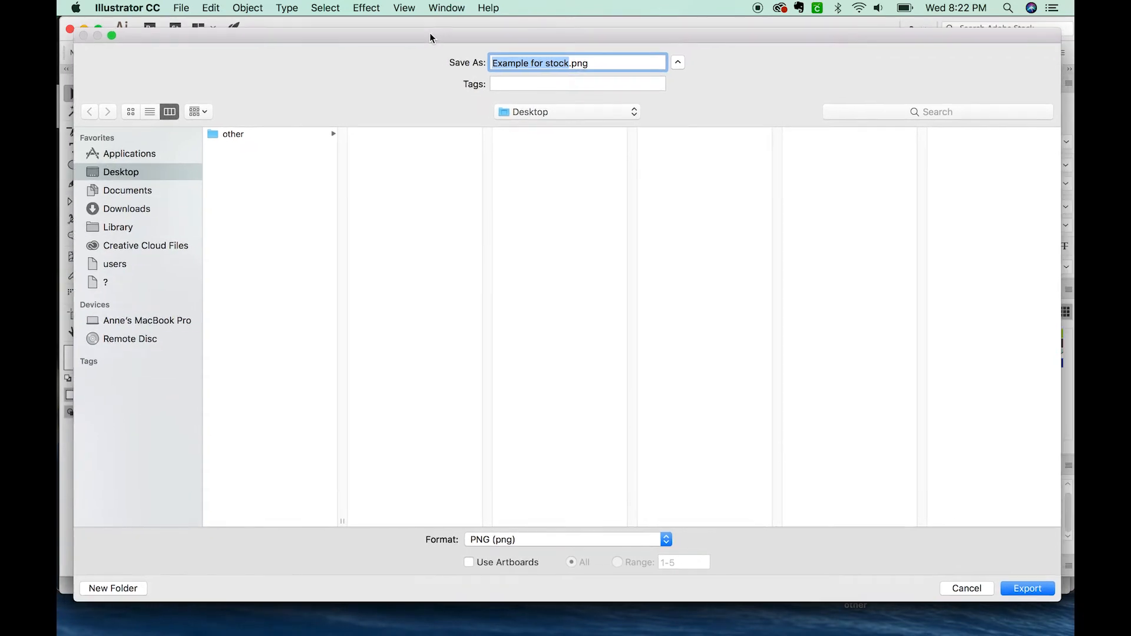
{"action": "left_click_drag", "start_coordinate": [432, 33], "coordinate": [425, 24]}
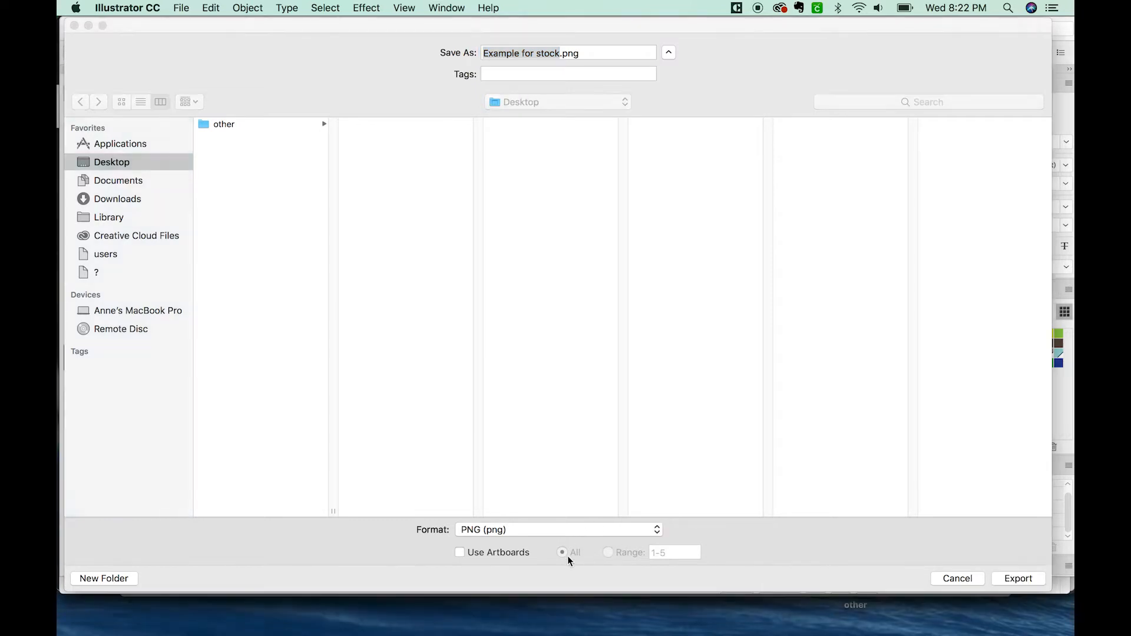
{"action": "left_click", "coordinate": [580, 531]}
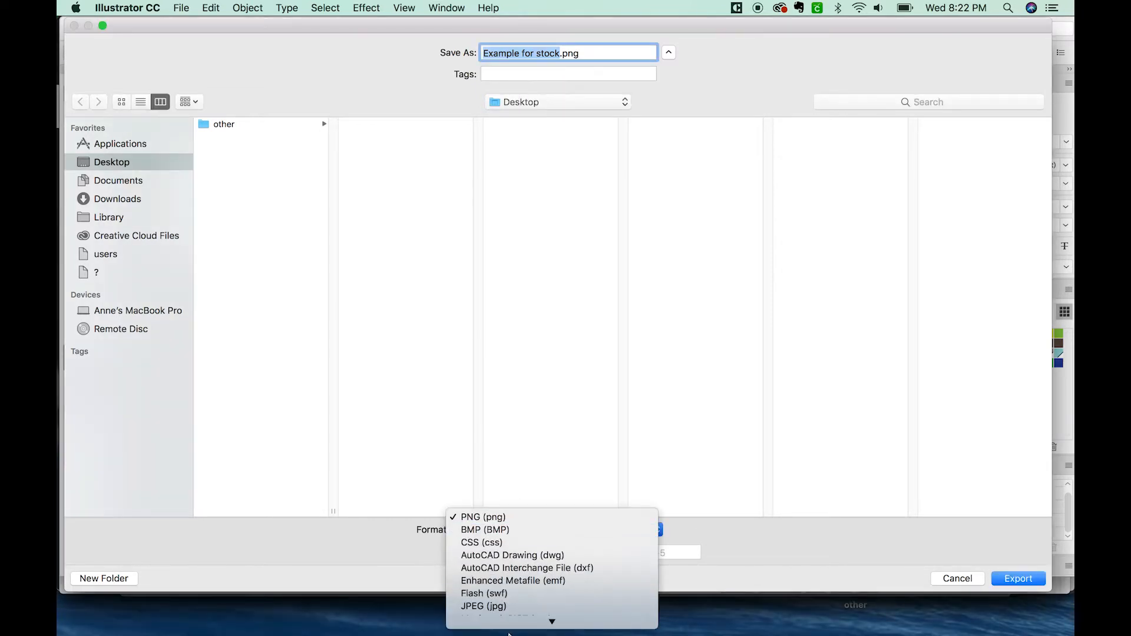
{"action": "left_click", "coordinate": [507, 530]}
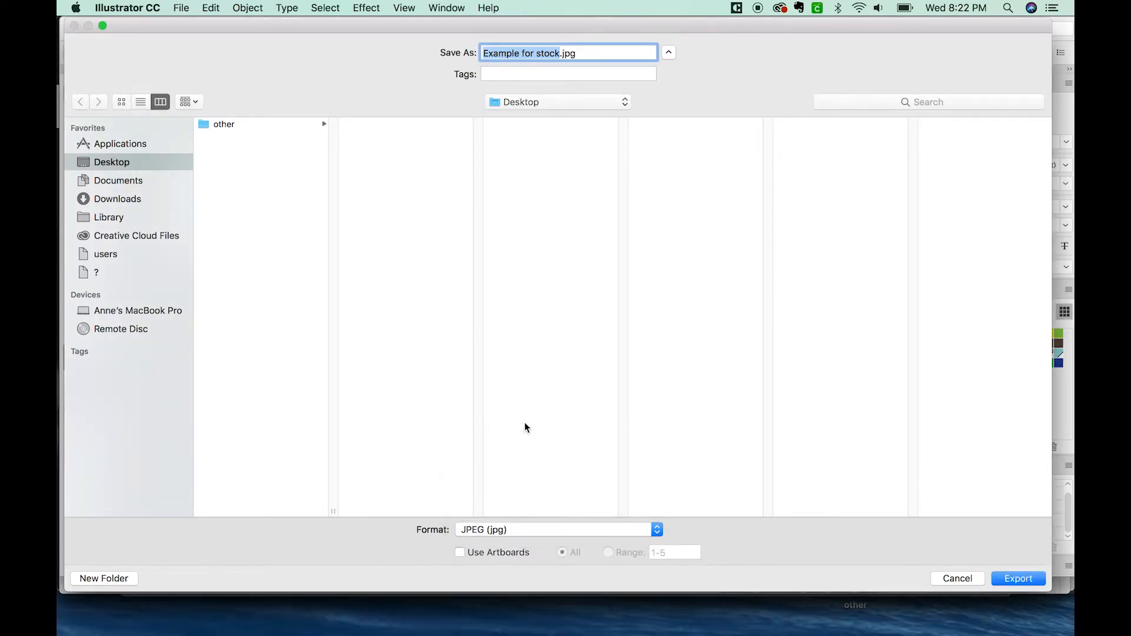
{"action": "left_click", "coordinate": [460, 553]}
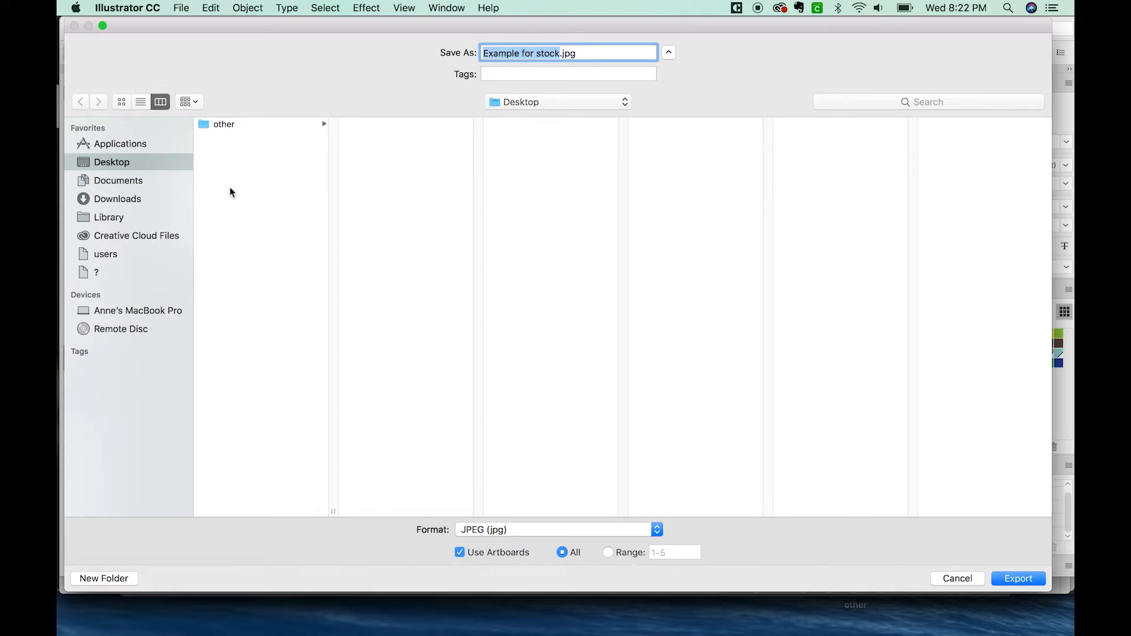
{"action": "left_click", "coordinate": [1018, 579]}
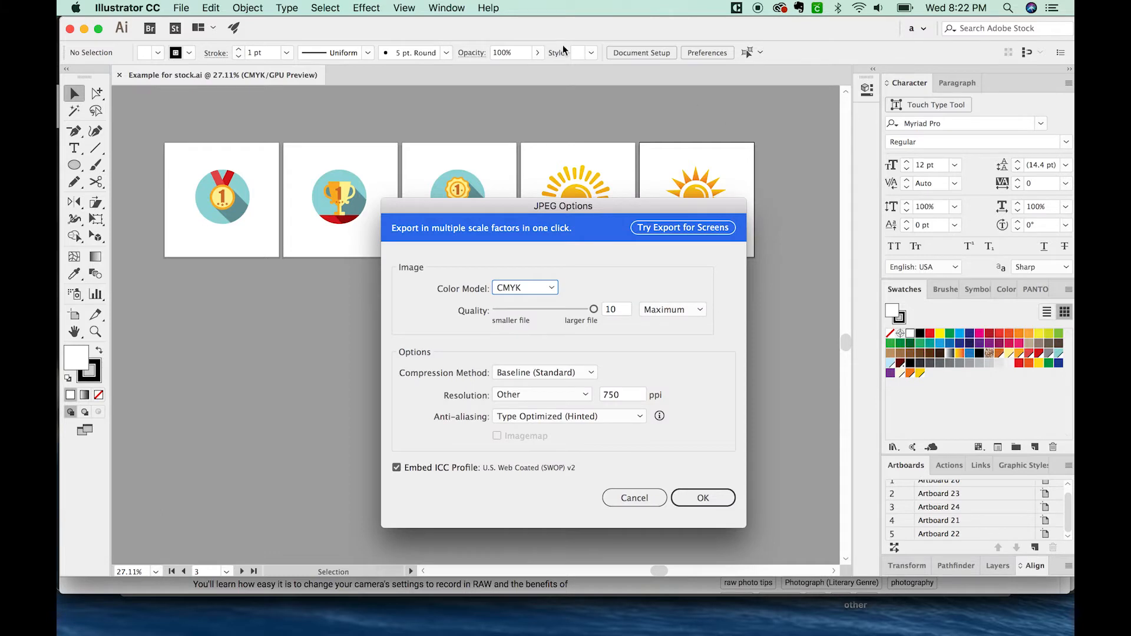
Step: Choose the color model in the JPEG options and export at maximum quality and 750 ppi
{"action": "left_click_drag", "start_coordinate": [538, 212], "coordinate": [441, 58]}
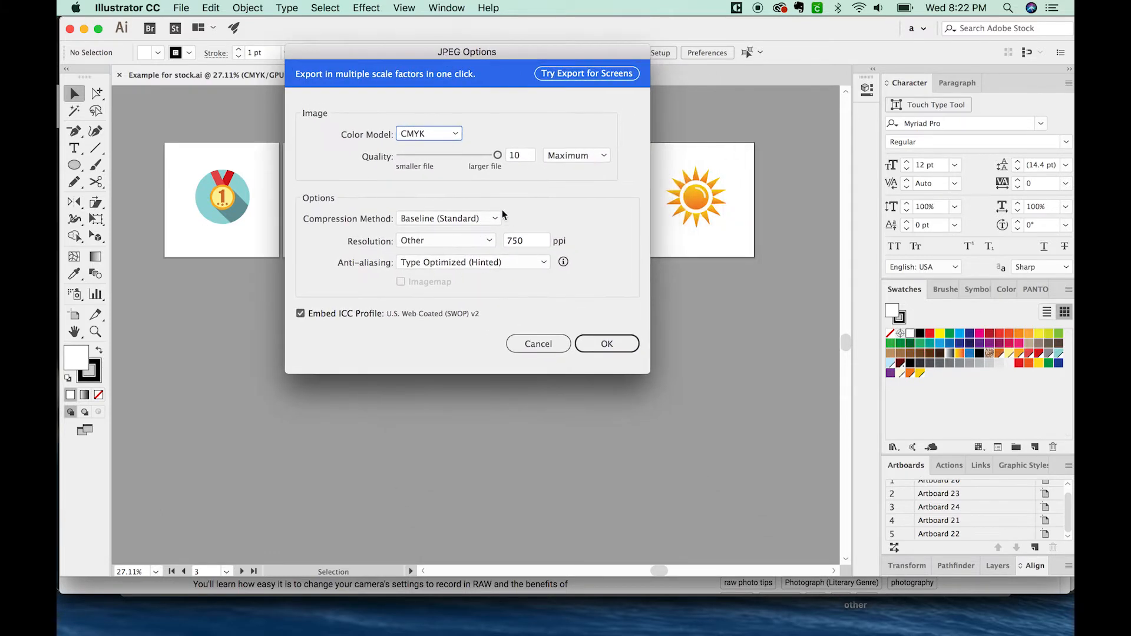
{"action": "left_click", "coordinate": [530, 241]}
{"action": "left_click", "coordinate": [454, 133]}
{"action": "left_click", "coordinate": [421, 147]}
{"action": "left_click", "coordinate": [601, 344]}
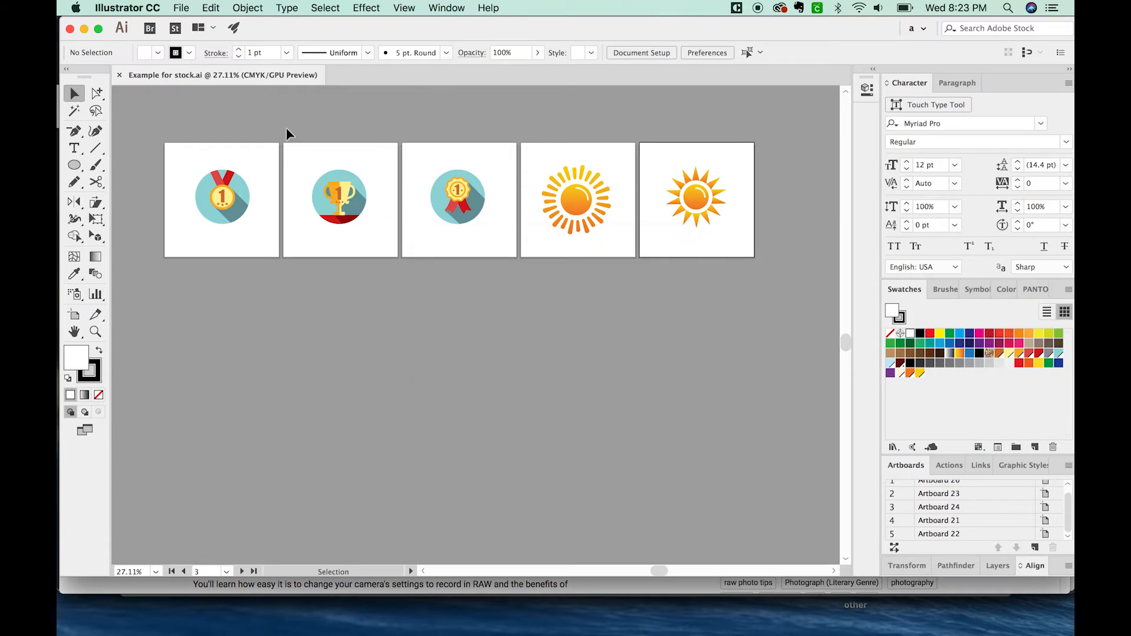
Step: Save the icon document to the Desktop in Illustrator EPS format, using all artboards
{"action": "left_click", "coordinate": [182, 8]}
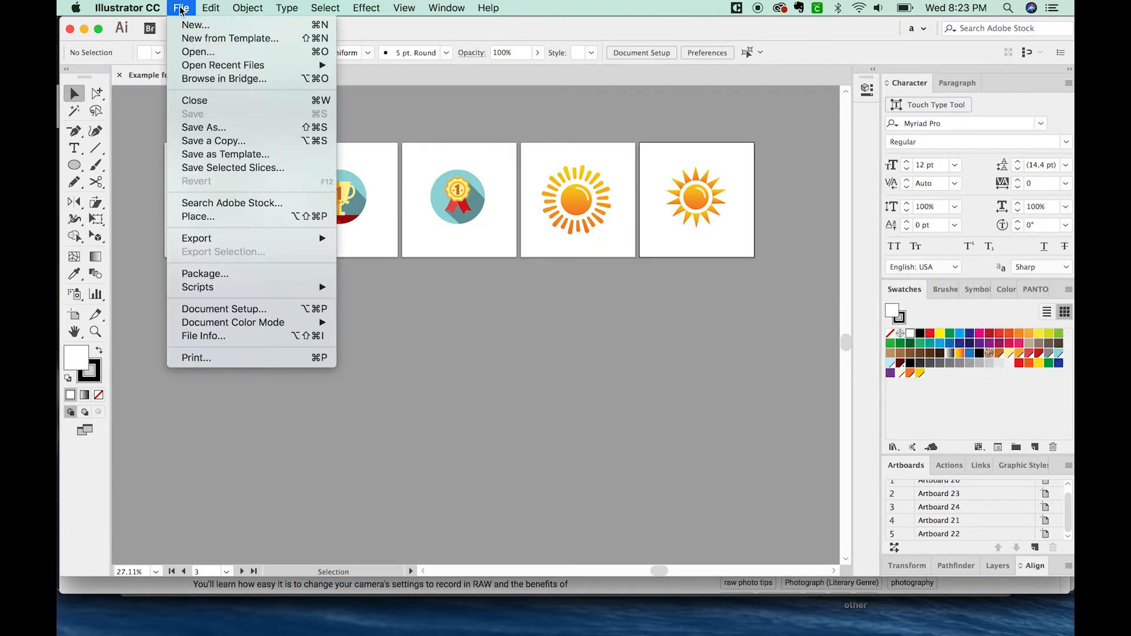
{"action": "left_click", "coordinate": [242, 128]}
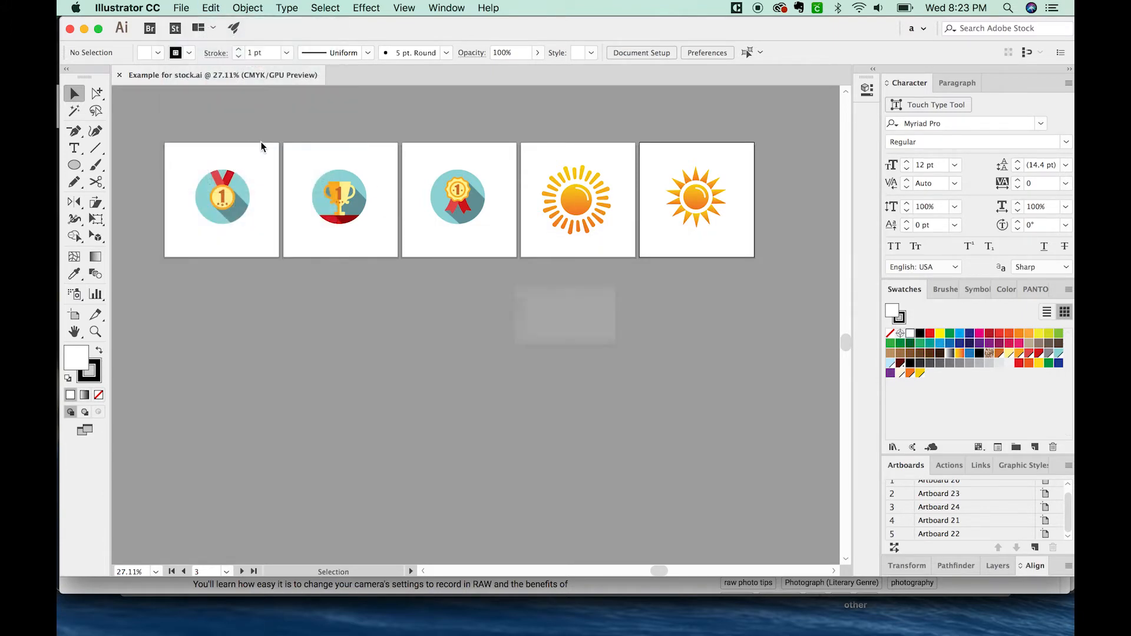
{"action": "left_click", "coordinate": [585, 548]}
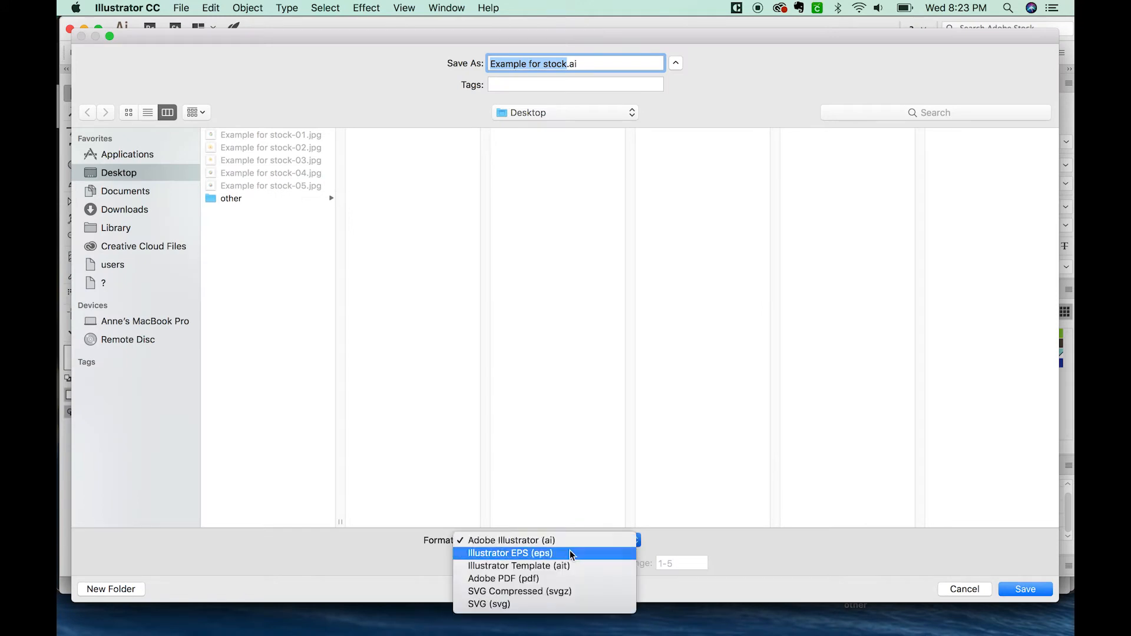
{"action": "left_click", "coordinate": [571, 551]}
{"action": "left_click", "coordinate": [468, 563]}
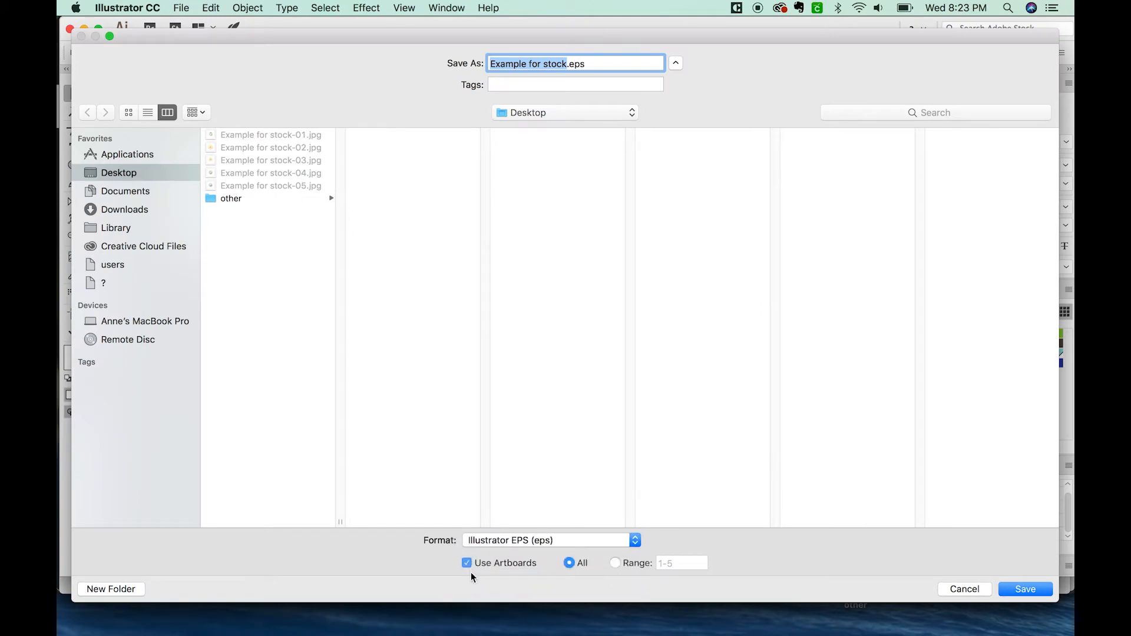
{"action": "left_click", "coordinate": [1027, 587]}
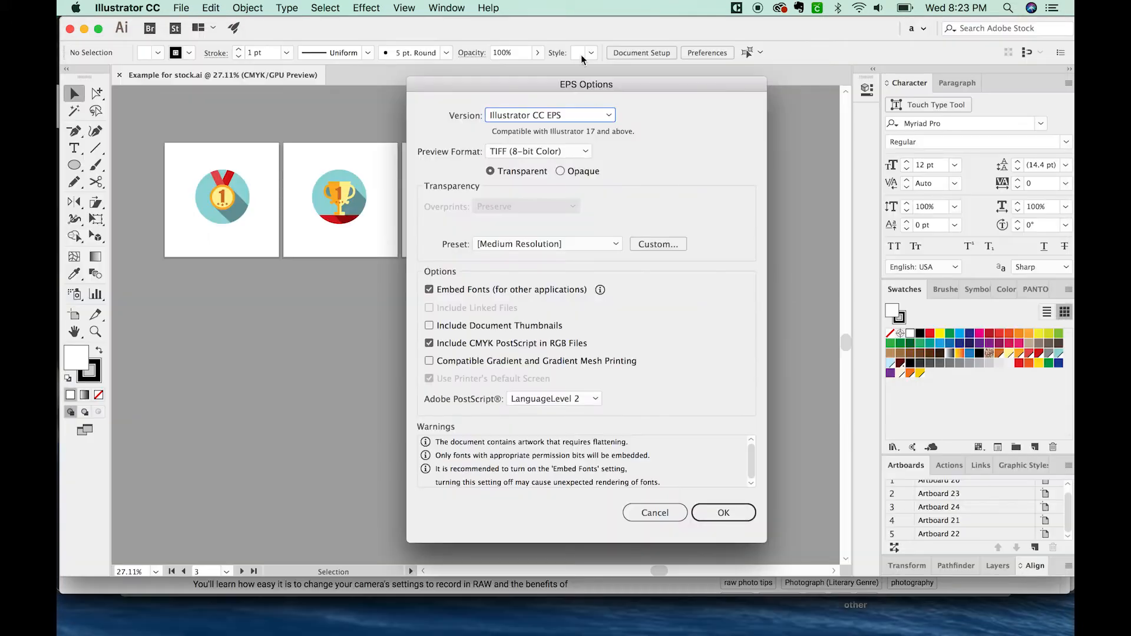
Step: Set the EPS version to Illustrator 10 EPS and write the files
{"action": "left_click", "coordinate": [600, 117]}
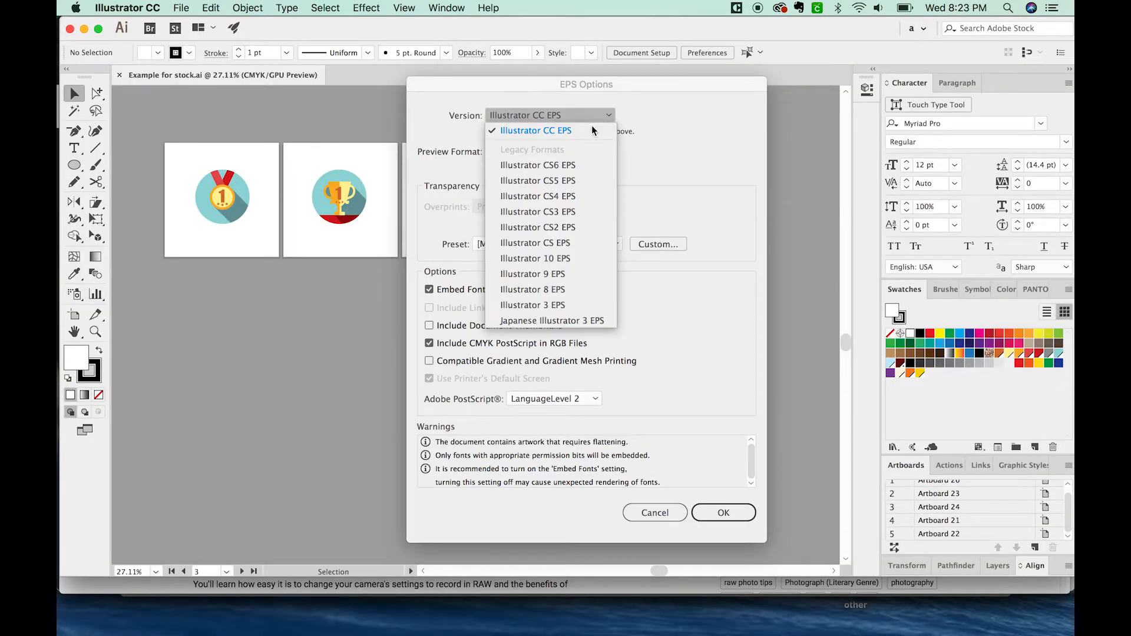
{"action": "left_click", "coordinate": [560, 263]}
{"action": "left_click_drag", "start_coordinate": [633, 88], "coordinate": [662, 71]}
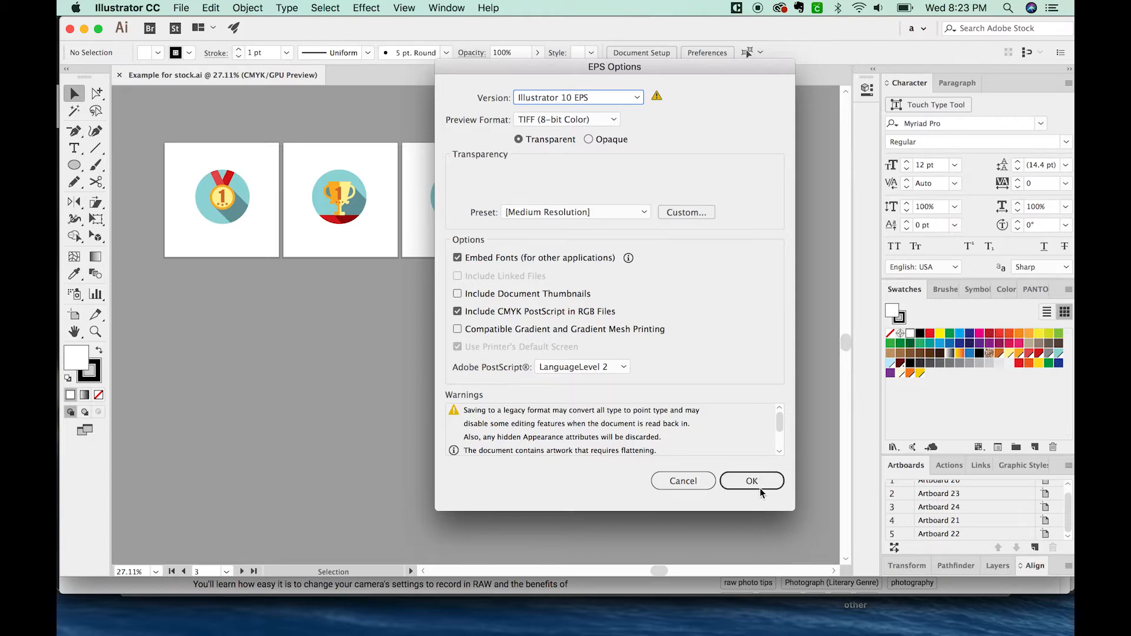
{"action": "left_click", "coordinate": [760, 482]}
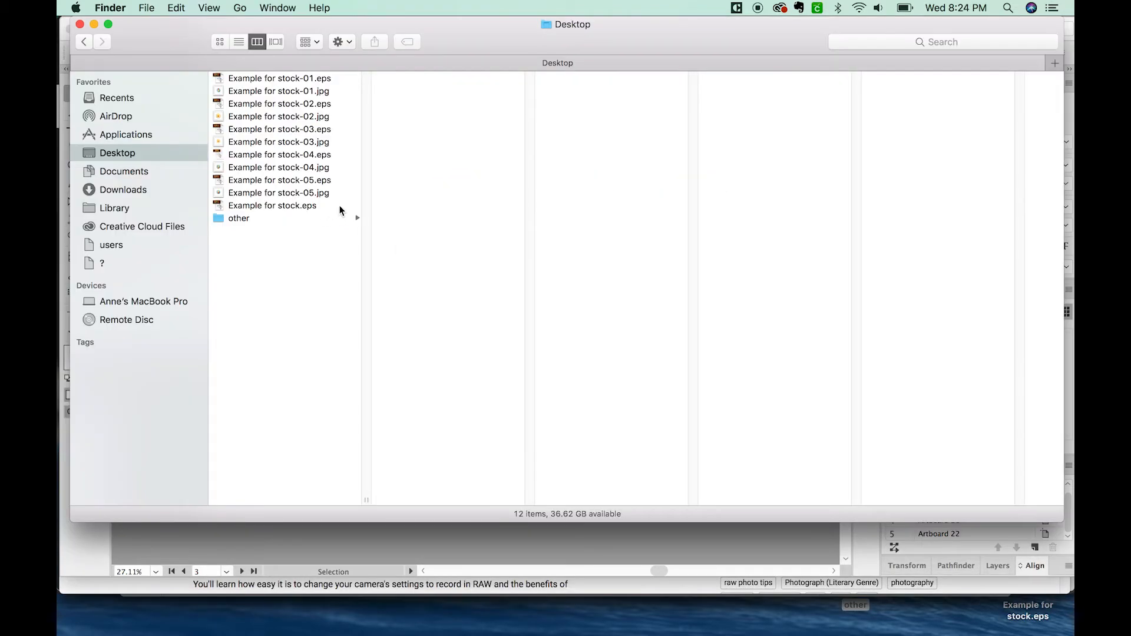
Step: Switch to Finder and open the saved Example for stock EPS files from the Desktop in Illustrator
{"action": "left_click_drag", "start_coordinate": [342, 210], "coordinate": [340, 74]}
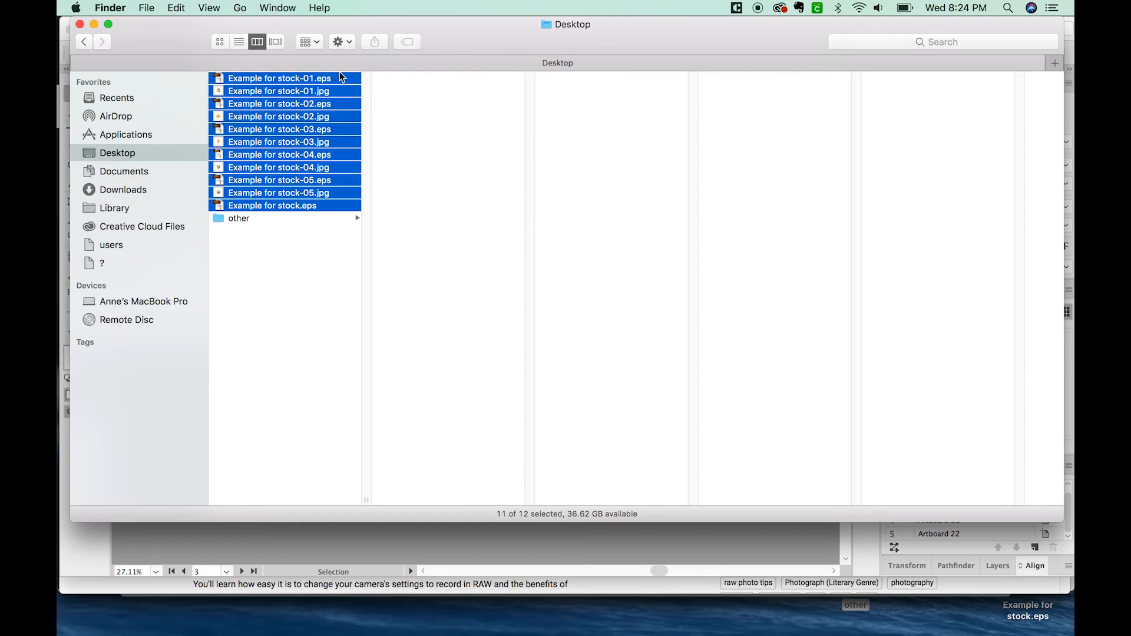
{"action": "left_click", "coordinate": [319, 264]}
{"action": "left_click_drag", "start_coordinate": [337, 208], "coordinate": [339, 113]}
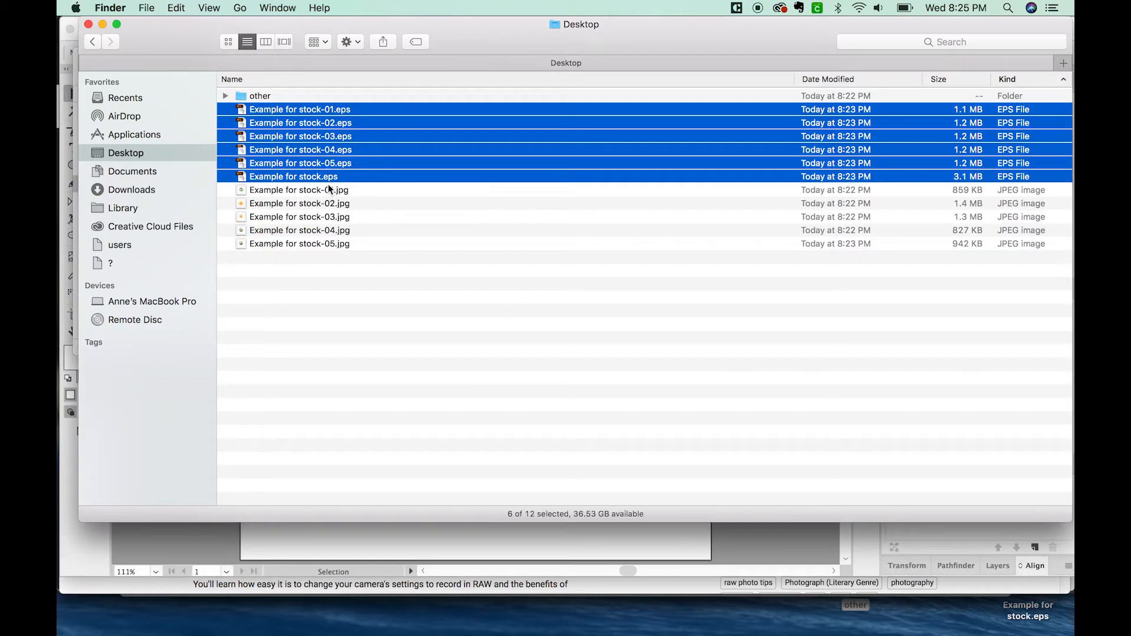
{"action": "double_click", "coordinate": [323, 173]}
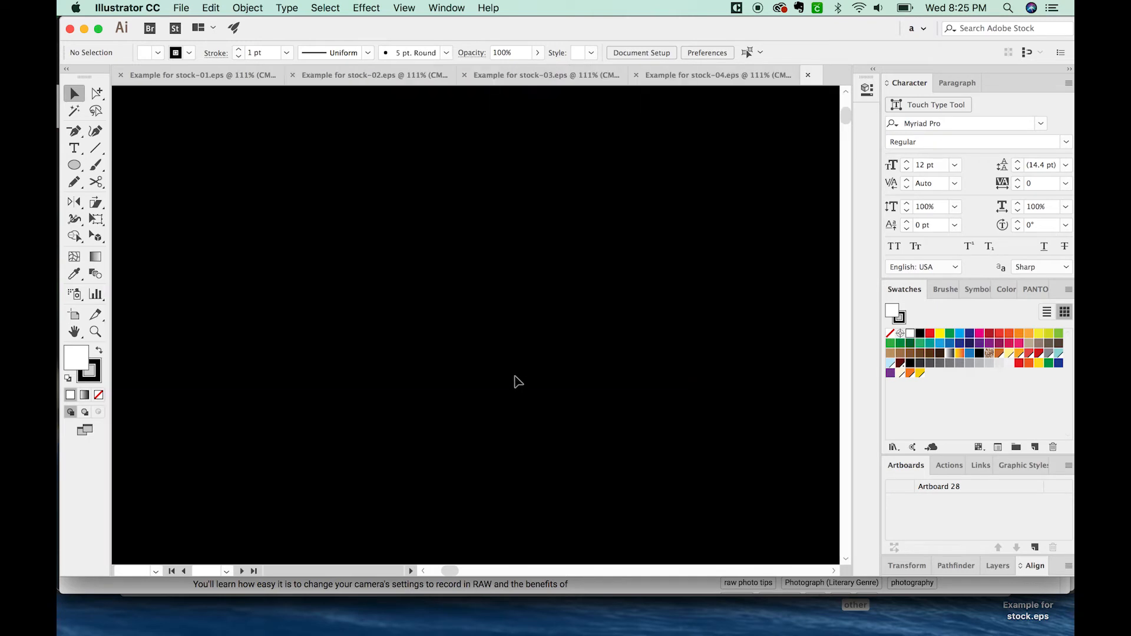
Step: Paste the stock submission checklist into a text area beside the medal artboard and enlarge the text to 22 pt
{"action": "left_click_drag", "start_coordinate": [212, 119], "coordinate": [380, 349]}
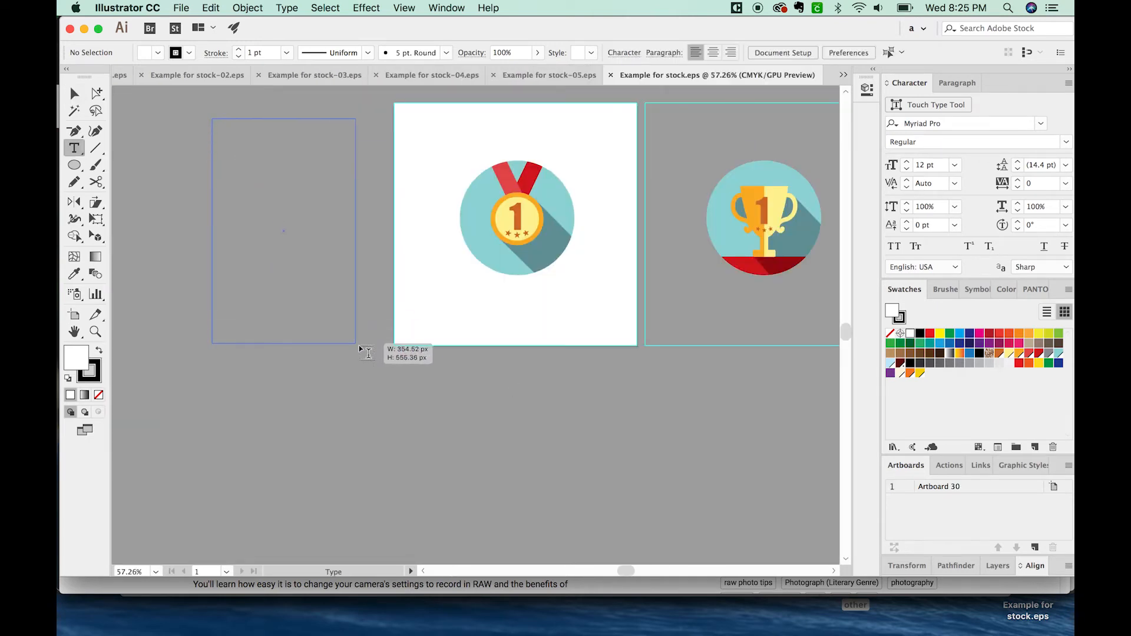
{"action": "type", "text": "Save as EPS 10 15MB Outline all fonts Expand pattern fills and strokes that use stroke profiles No 'links' (or bitmaps, jpegs, etc) Unlock all Layers/Sublayers Get rid of everything outside artboard"}
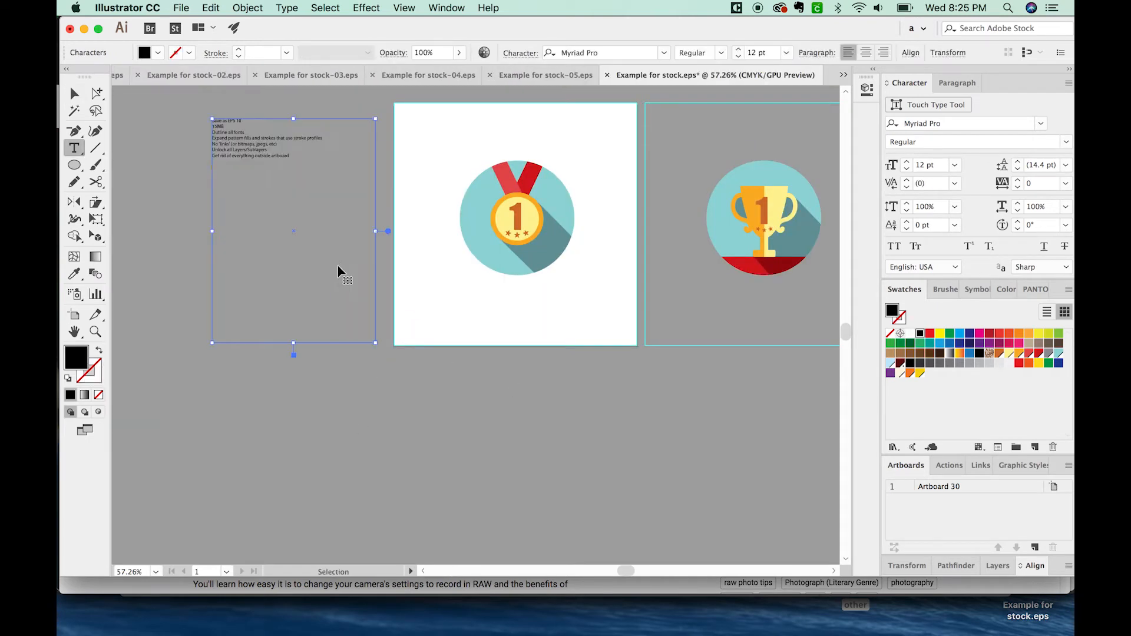
{"action": "key", "text": "super+a"}
{"action": "key", "text": "super+shift+period"}
{"action": "key", "text": "super+shift+period"}
{"action": "key", "text": "super+shift+period"}
{"action": "key", "text": "super+shift+period"}
{"action": "key", "text": "super+shift+period"}
{"action": "left_click", "coordinate": [335, 130], "text": "super"}
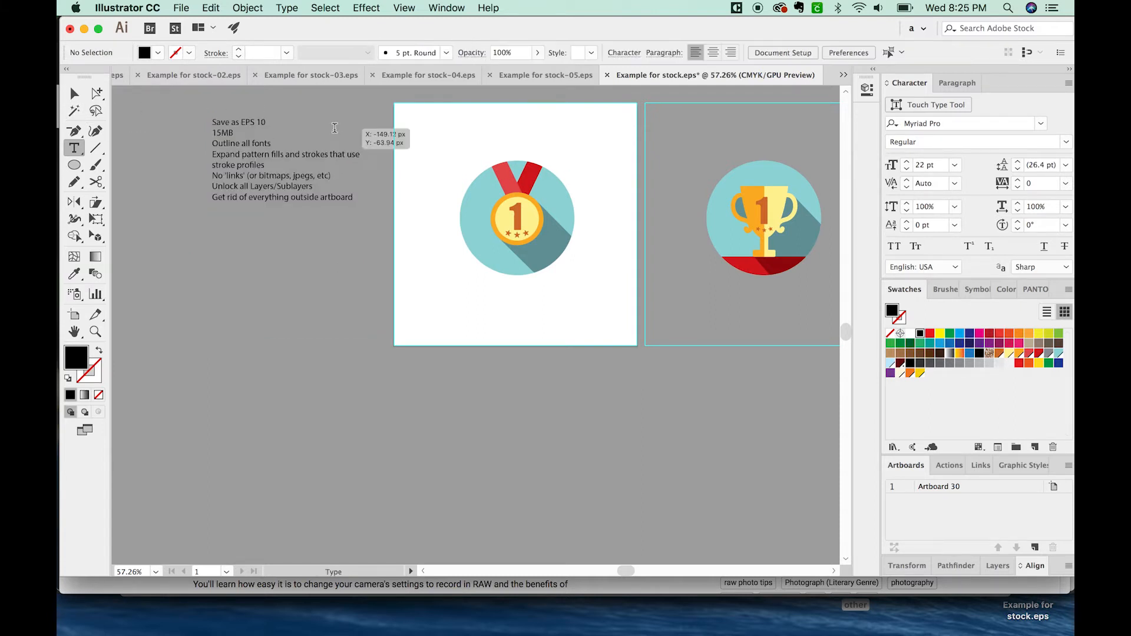
Step: Compare the sizes of the saved EPS files in Finder with the checklist's 15 MB limit, then return to Illustrator
{"action": "double_click", "coordinate": [220, 135]}
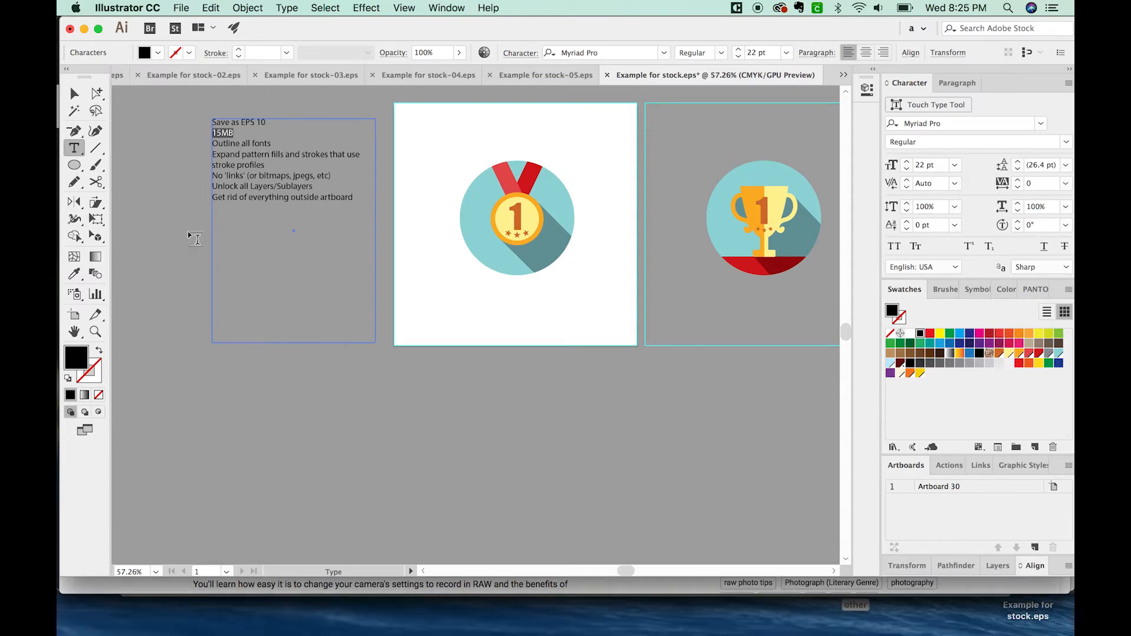
{"action": "left_click", "coordinate": [101, 620]}
{"action": "key", "text": "super+Tab"}
{"action": "left_click", "coordinate": [97, 620]}
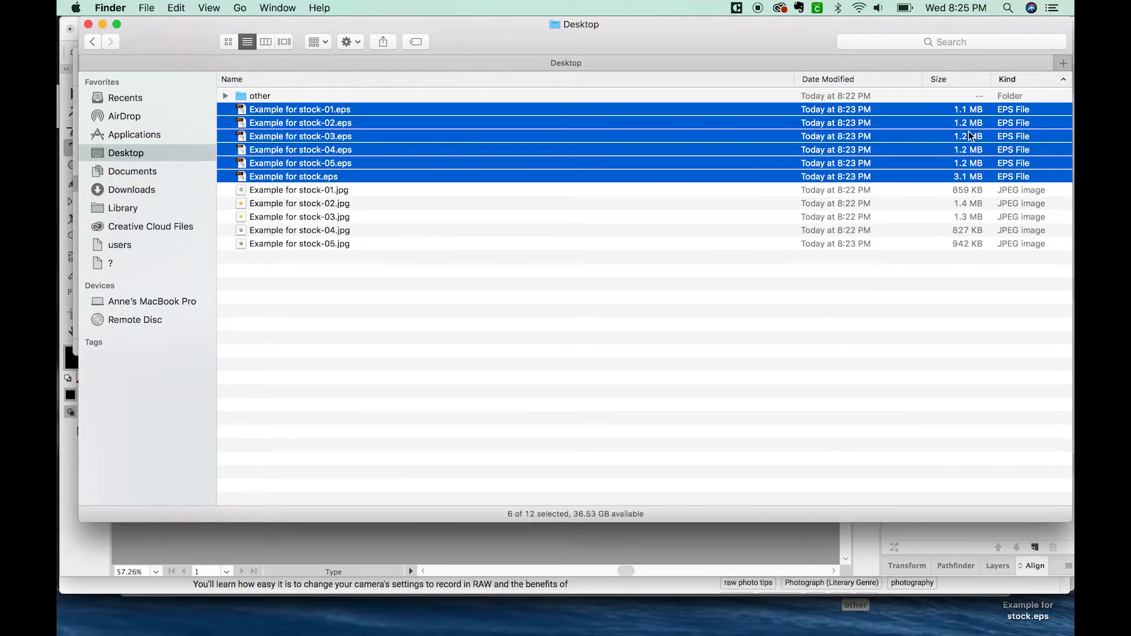
{"action": "key", "text": "super+Tab"}
Step: Review the checklist items on outlining fonts, expanding pattern fills and strokes, and links, and check the document for linked files
{"action": "triple_click", "coordinate": [297, 140]}
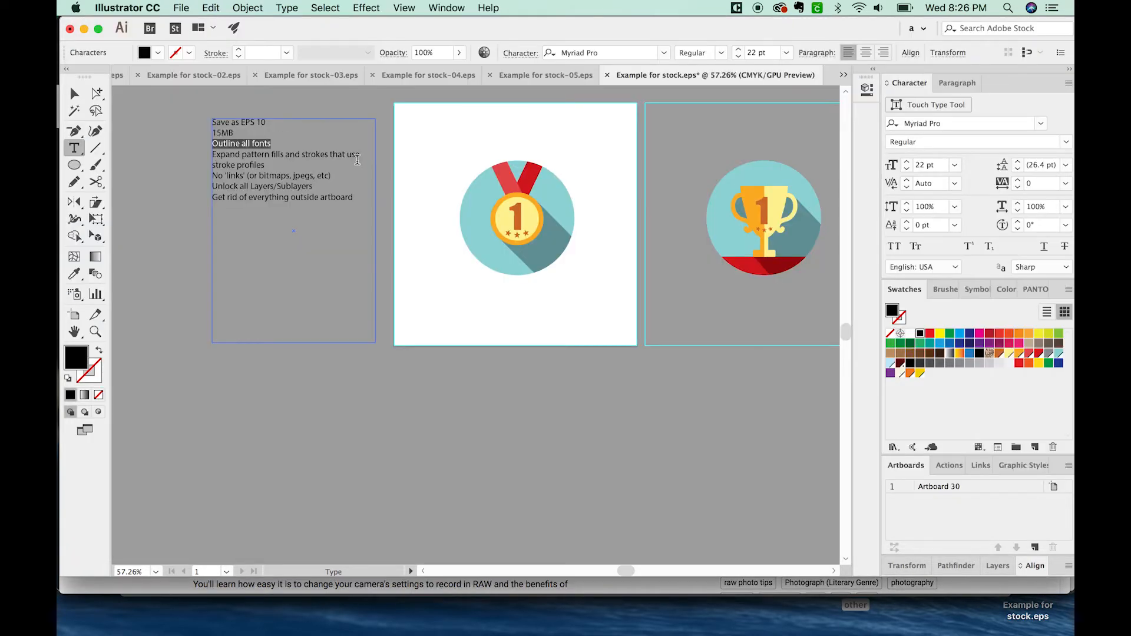
{"action": "triple_click", "coordinate": [264, 156]}
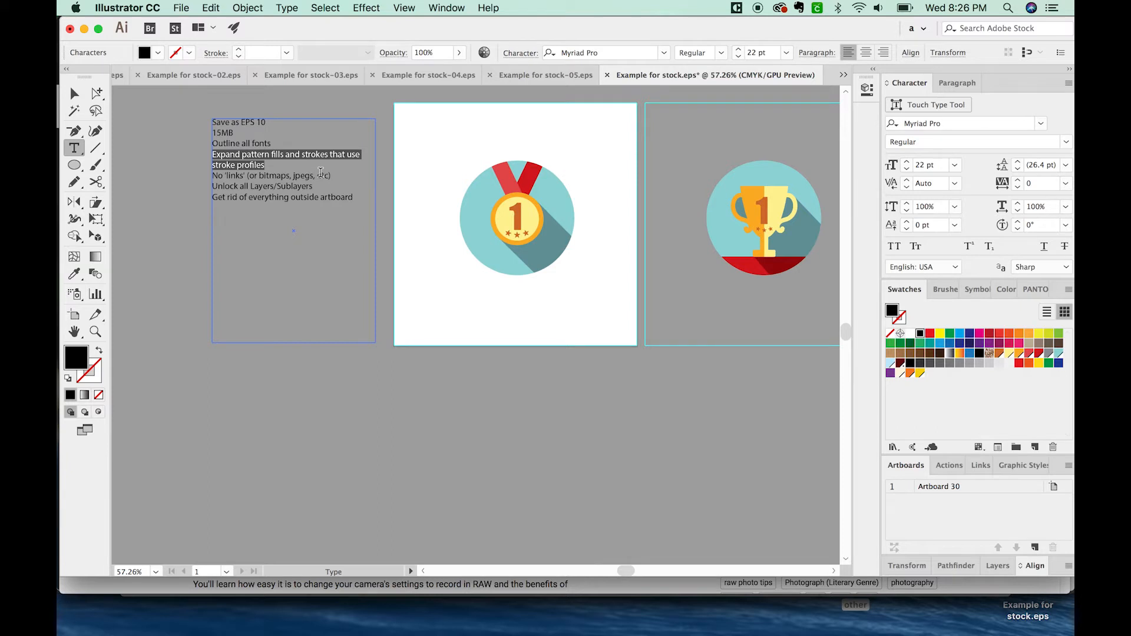
{"action": "left_click", "coordinate": [303, 165]}
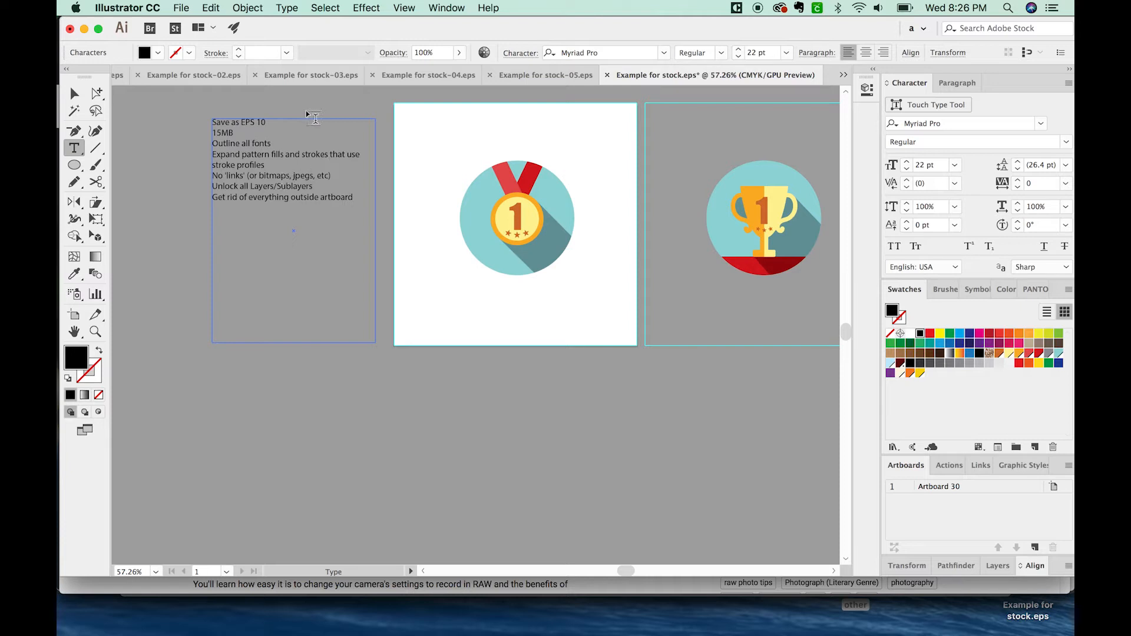
{"action": "left_click_drag", "start_coordinate": [241, 153], "coordinate": [265, 175]}
{"action": "left_click", "coordinate": [299, 177]}
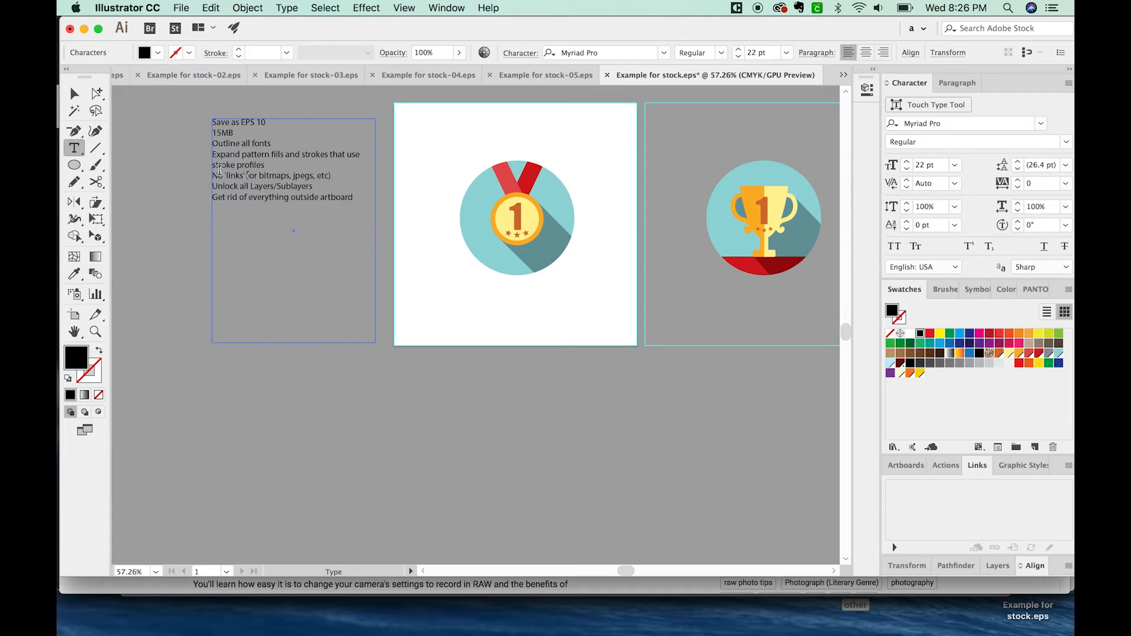
{"action": "left_click_drag", "start_coordinate": [219, 173], "coordinate": [236, 173]}
{"action": "key", "text": "Escape"}
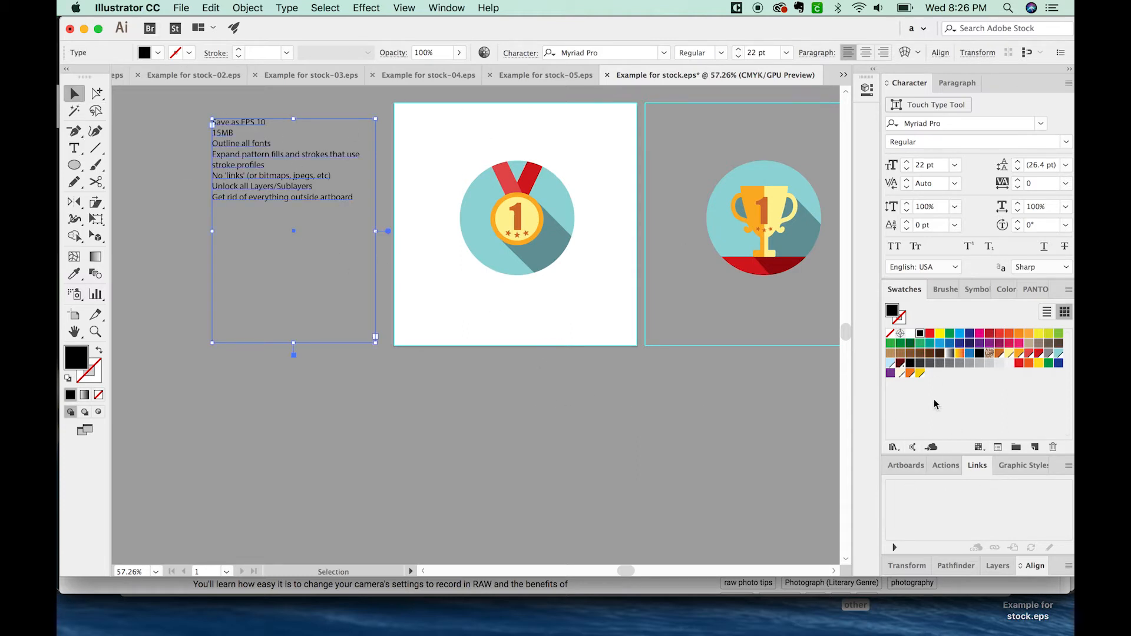
Step: Display the document's layers and check that the medal icon's layer is unlocked
{"action": "left_click", "coordinate": [455, 8]}
{"action": "left_click", "coordinate": [452, 391]}
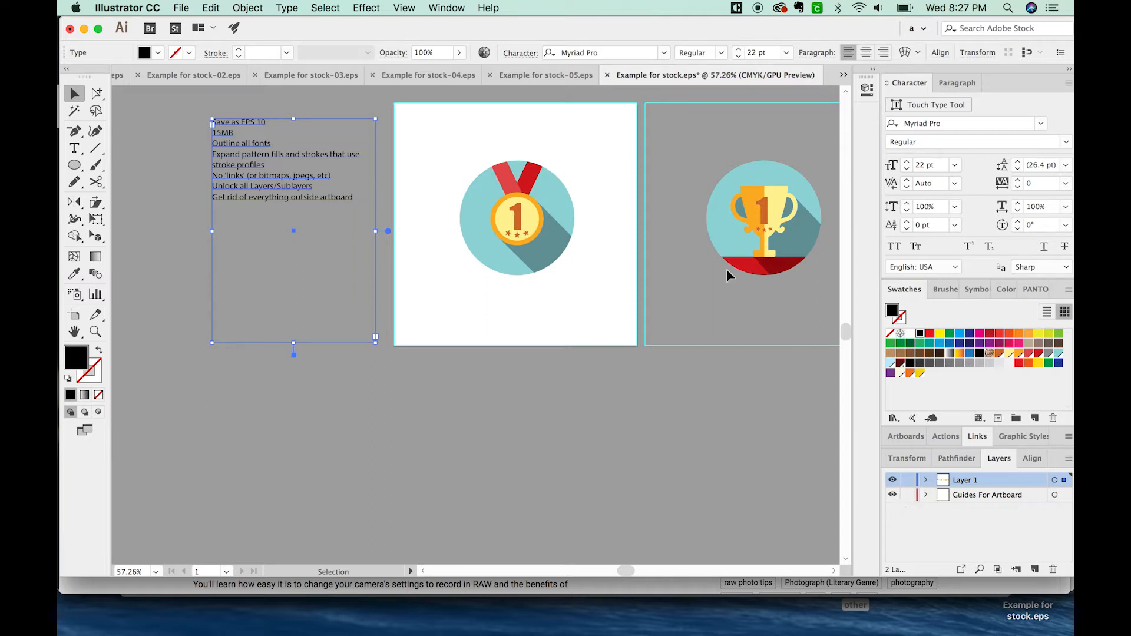
{"action": "left_click", "coordinate": [561, 208]}
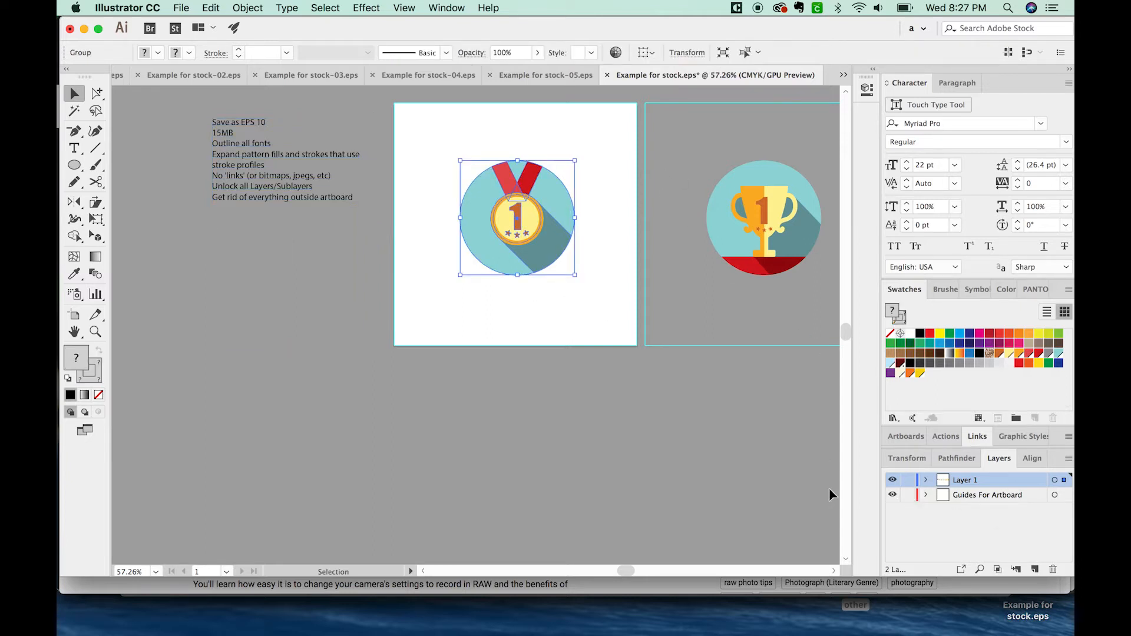
{"action": "left_click", "coordinate": [391, 409]}
{"action": "key", "text": "a"}
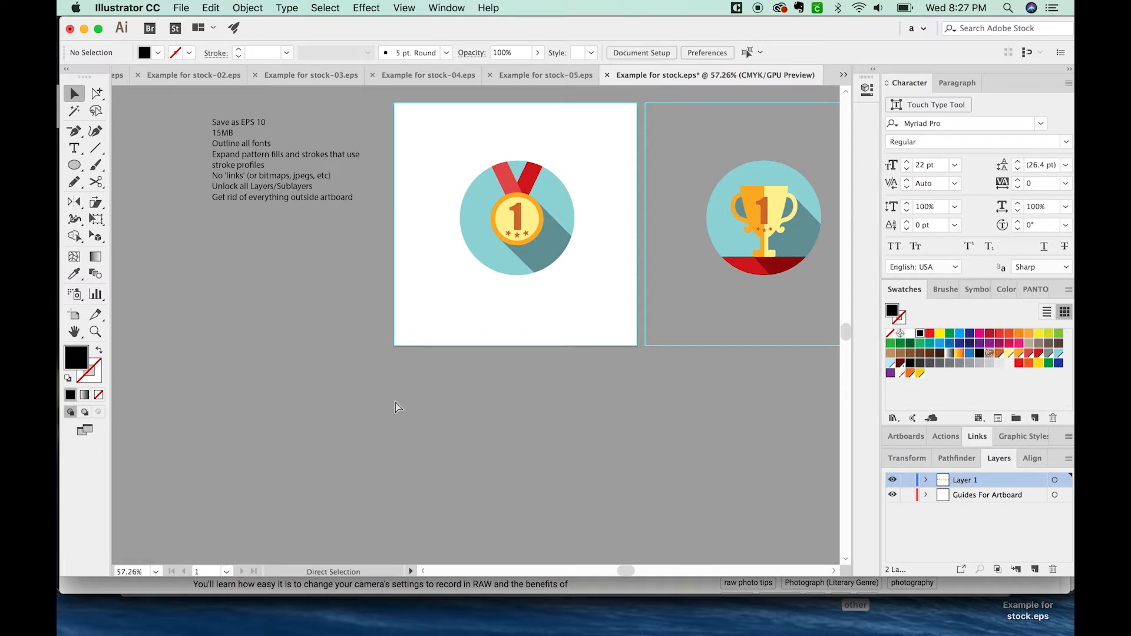
Step: Delete the trophy, ribbon badge and two sun icons lying outside the medal's artboard
{"action": "left_click_drag", "start_coordinate": [510, 348], "coordinate": [318, 384]}
{"action": "key", "text": "cmd+minus"}
{"action": "key", "text": "cmd+minus"}
{"action": "left_click_drag", "start_coordinate": [662, 216], "coordinate": [508, 178]}
{"action": "left_click_drag", "start_coordinate": [659, 281], "coordinate": [621, 276]}
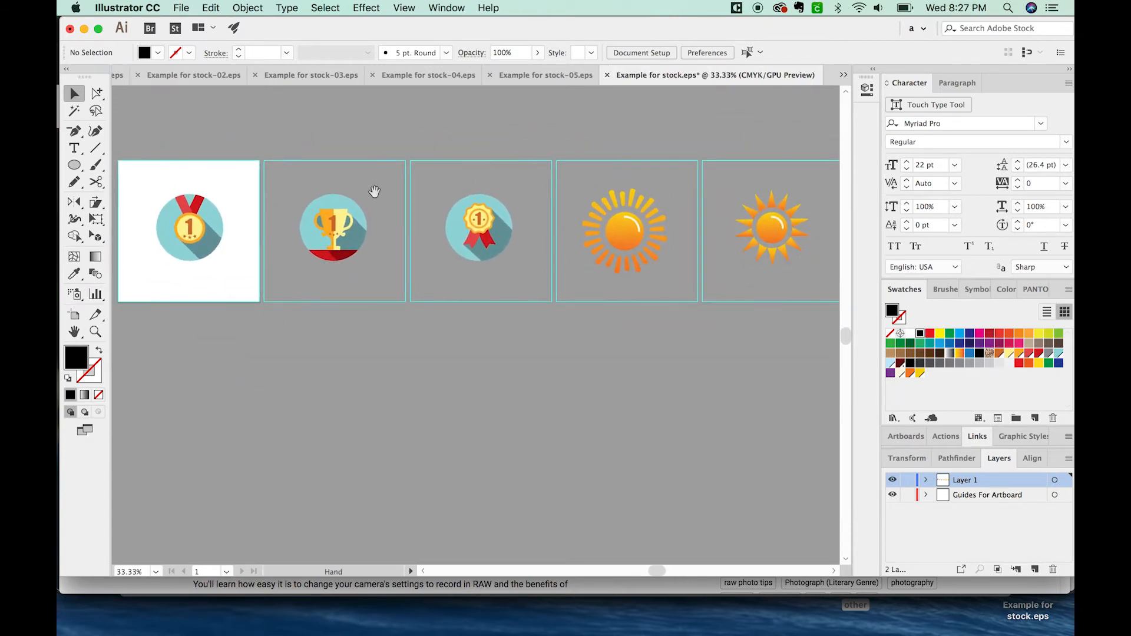
{"action": "key", "text": "a"}
{"action": "left_click_drag", "start_coordinate": [285, 154], "coordinate": [831, 363]}
{"action": "key", "text": "Delete"}
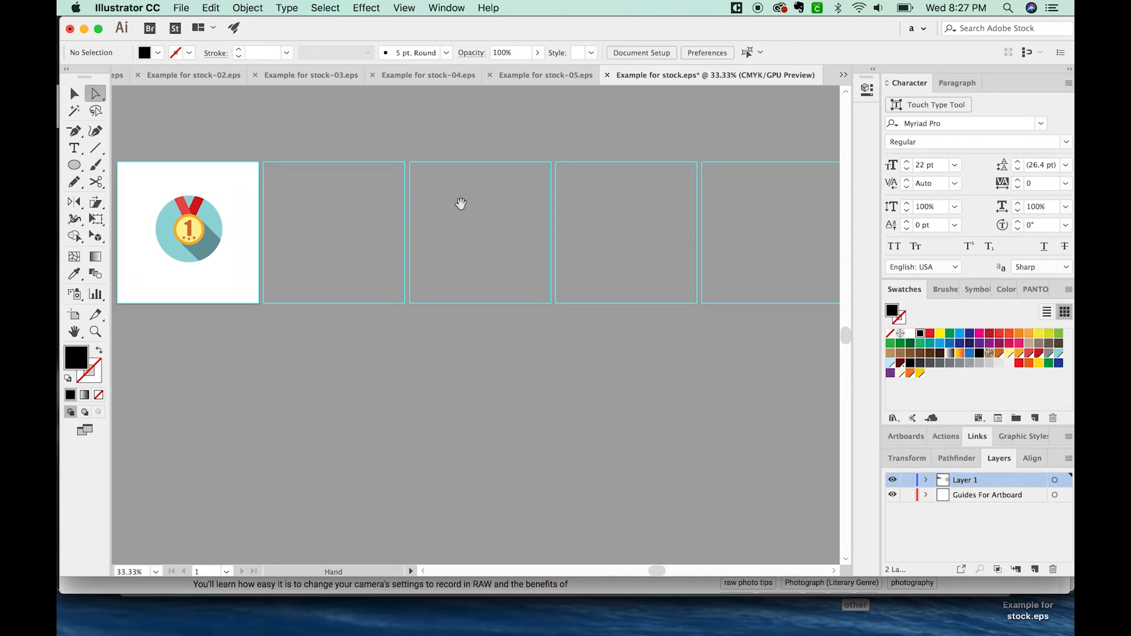
Step: Close Example for stock.eps and the remaining open numbered EPS documents
{"action": "left_click_drag", "start_coordinate": [460, 203], "coordinate": [641, 205]}
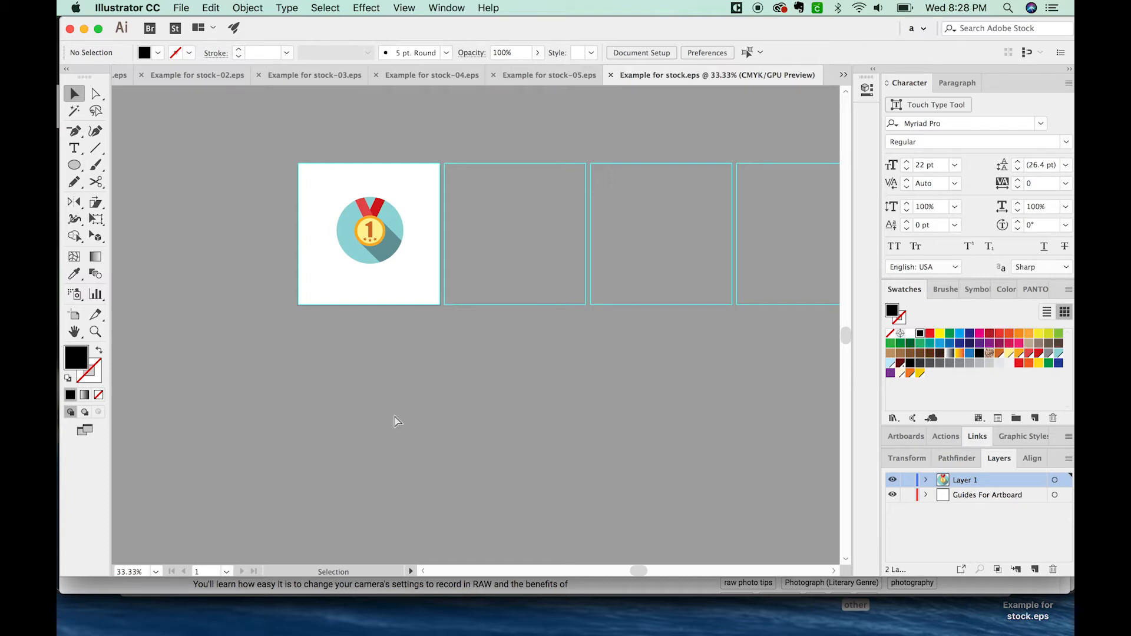
{"action": "key", "text": "super+w"}
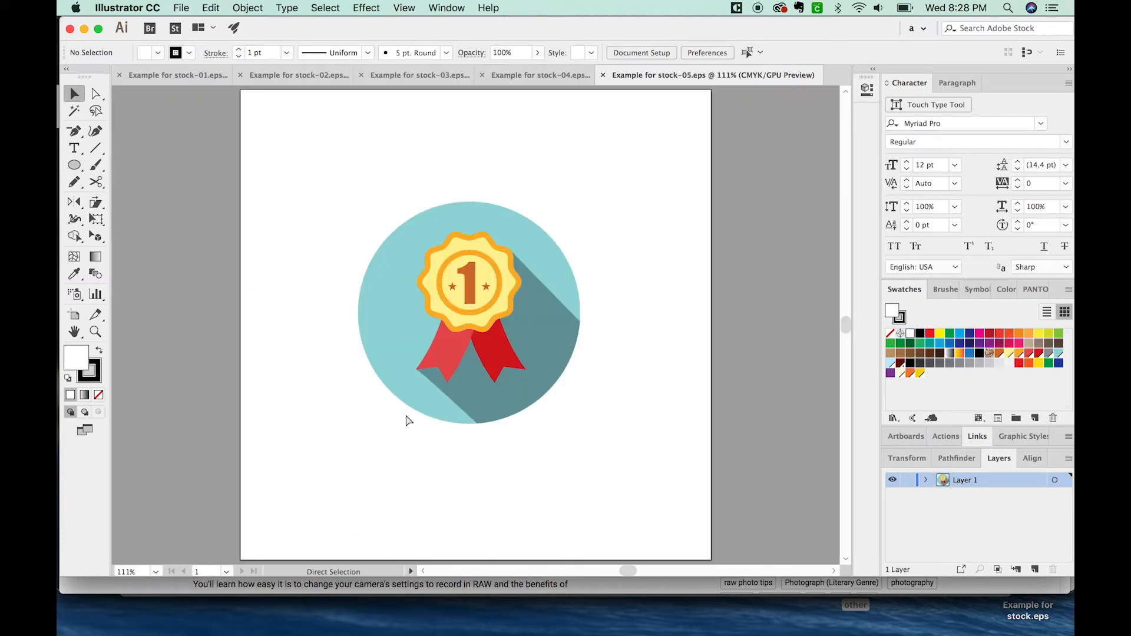
{"action": "key", "text": "super+w"}
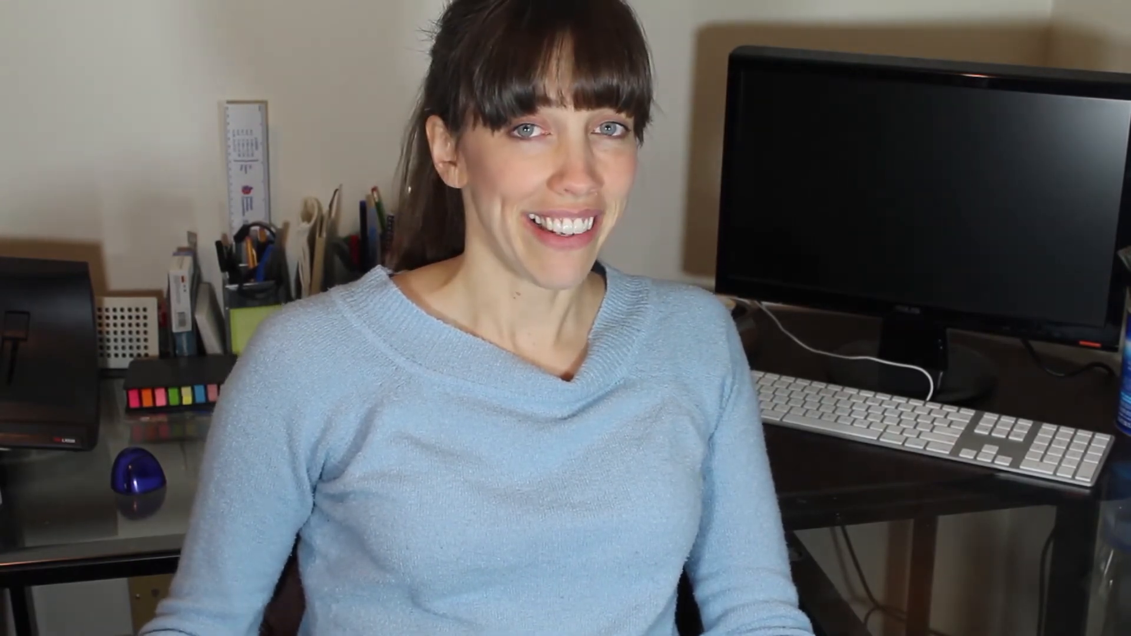
{"action": "left_click_drag", "start_coordinate": [355, 259], "coordinate": [372, 127]}
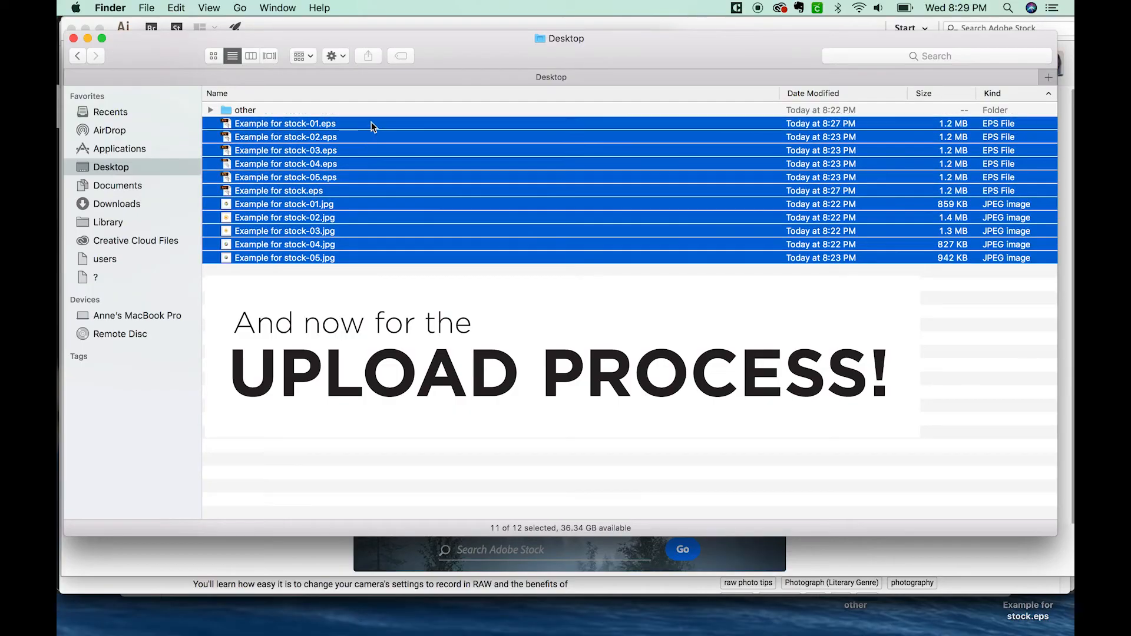
{"action": "left_click", "coordinate": [362, 283]}
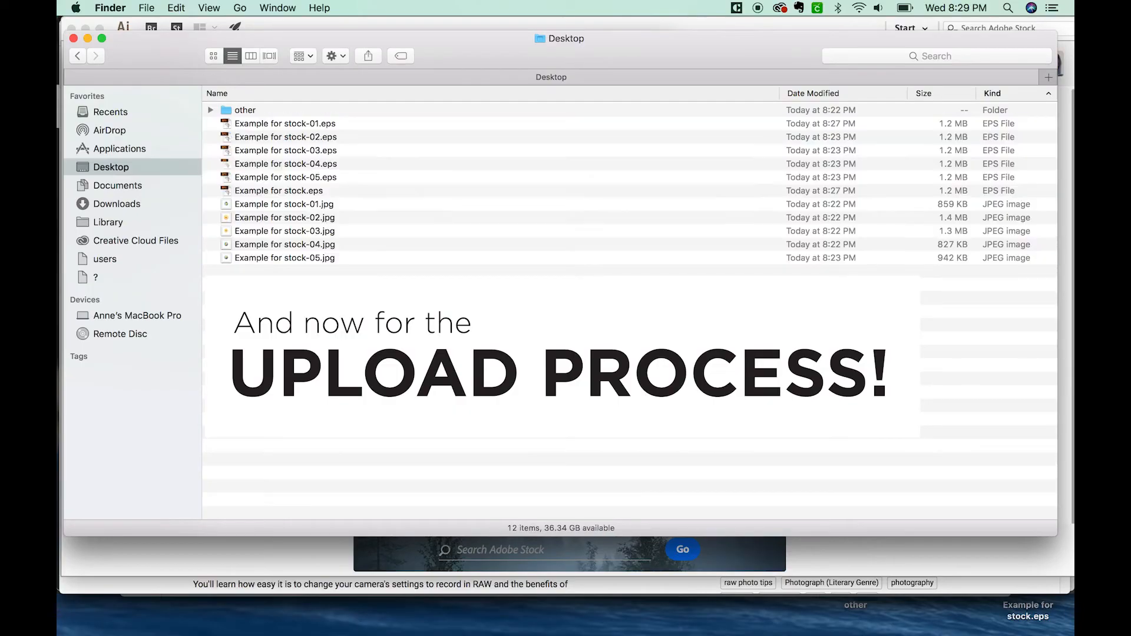
{"action": "left_click_drag", "start_coordinate": [462, 63], "coordinate": [462, 48]}
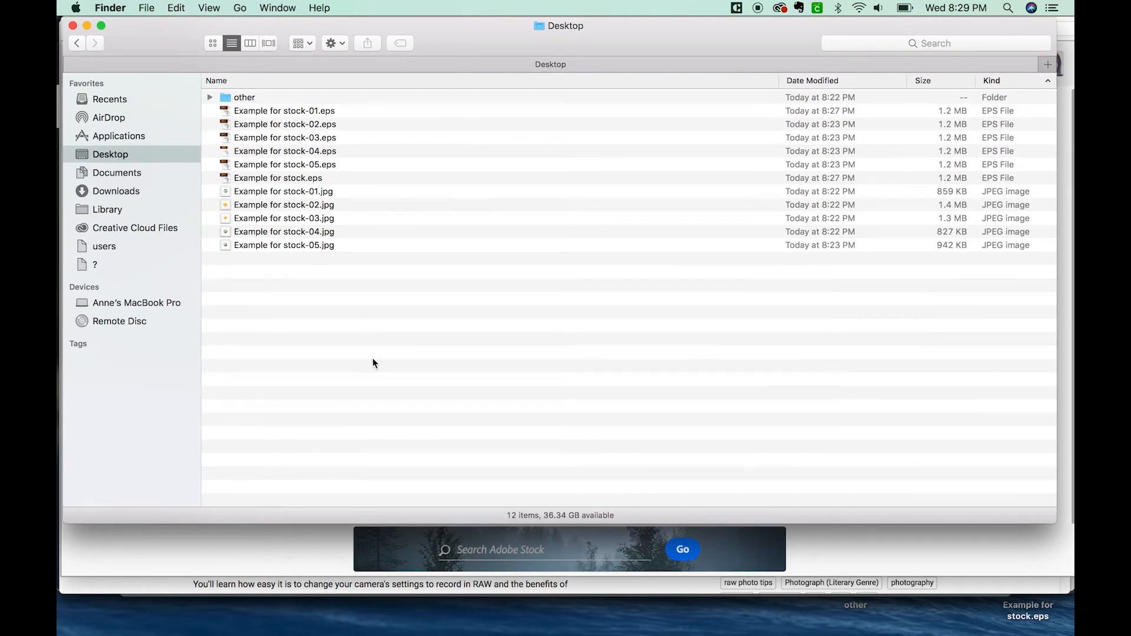
{"action": "left_click_drag", "start_coordinate": [436, 59], "coordinate": [430, 58]}
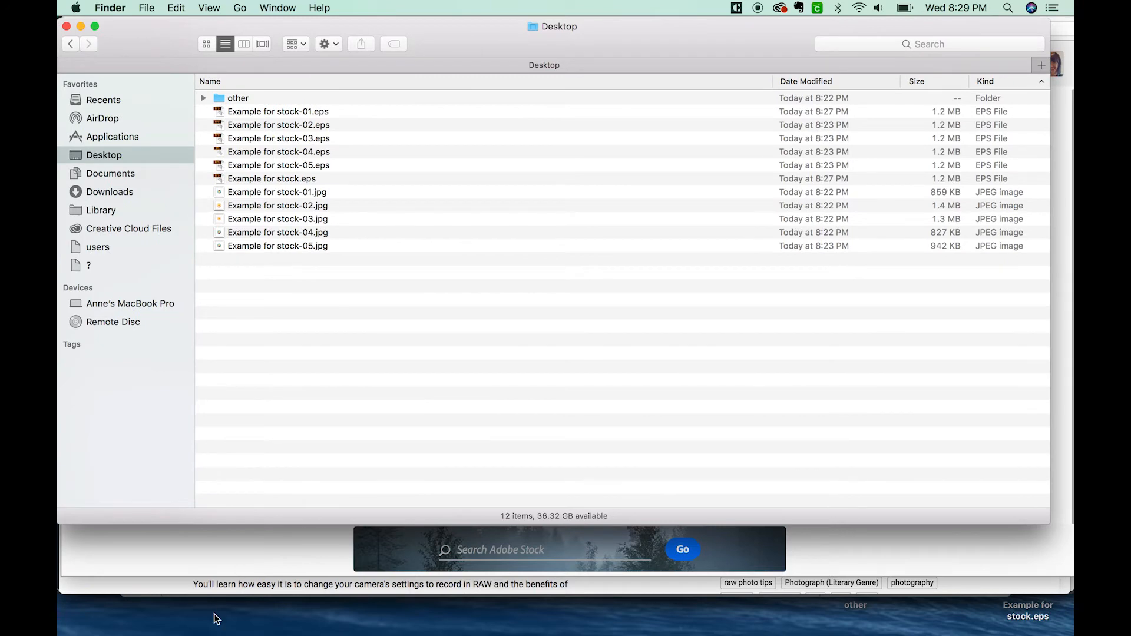
Step: Switch to Chrome and open the Shutterstock contributor site at submit.shutterstock.com
{"action": "mouse_move", "coordinate": [346, 633]}
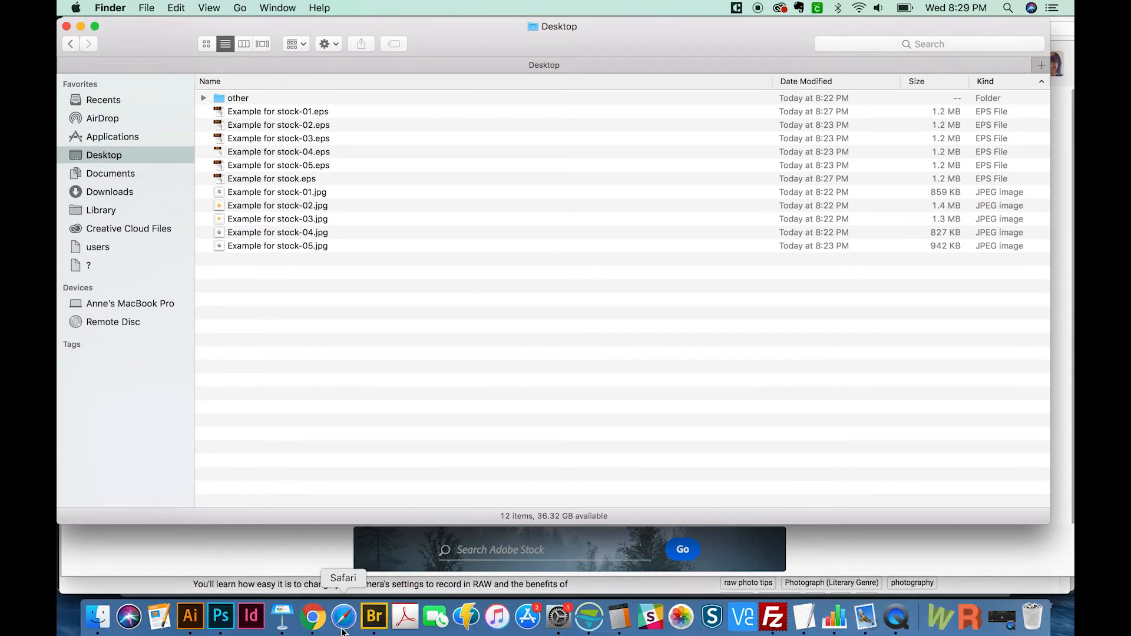
{"action": "left_click", "coordinate": [312, 616]}
{"action": "left_click_drag", "start_coordinate": [258, 56], "coordinate": [371, 46]}
{"action": "key", "text": "BackSpace"}
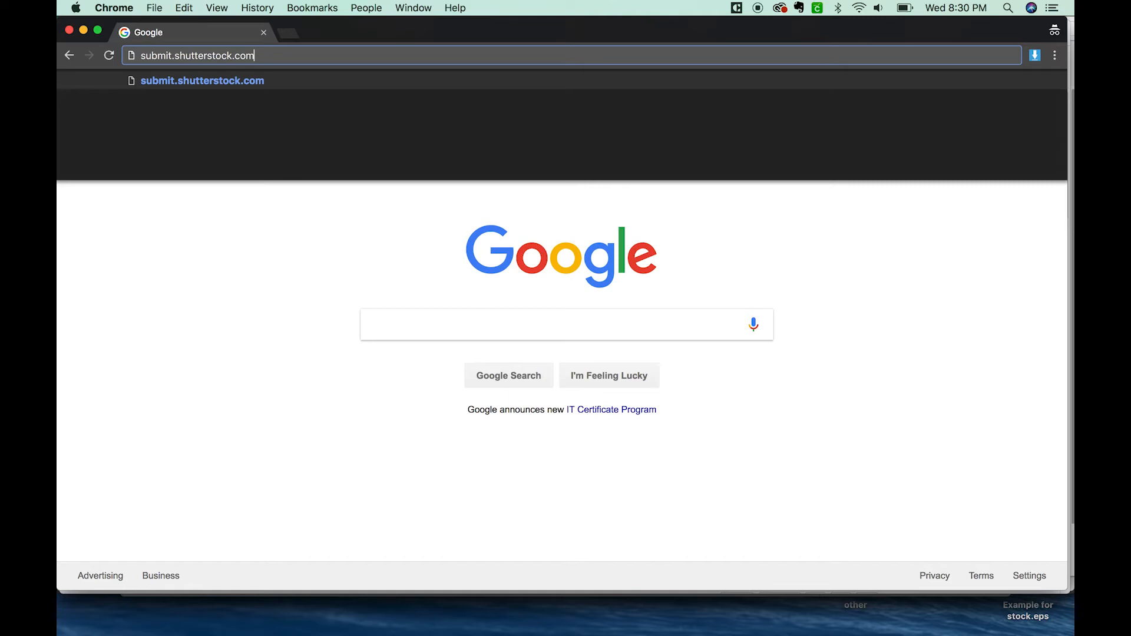
{"action": "key", "text": "Return"}
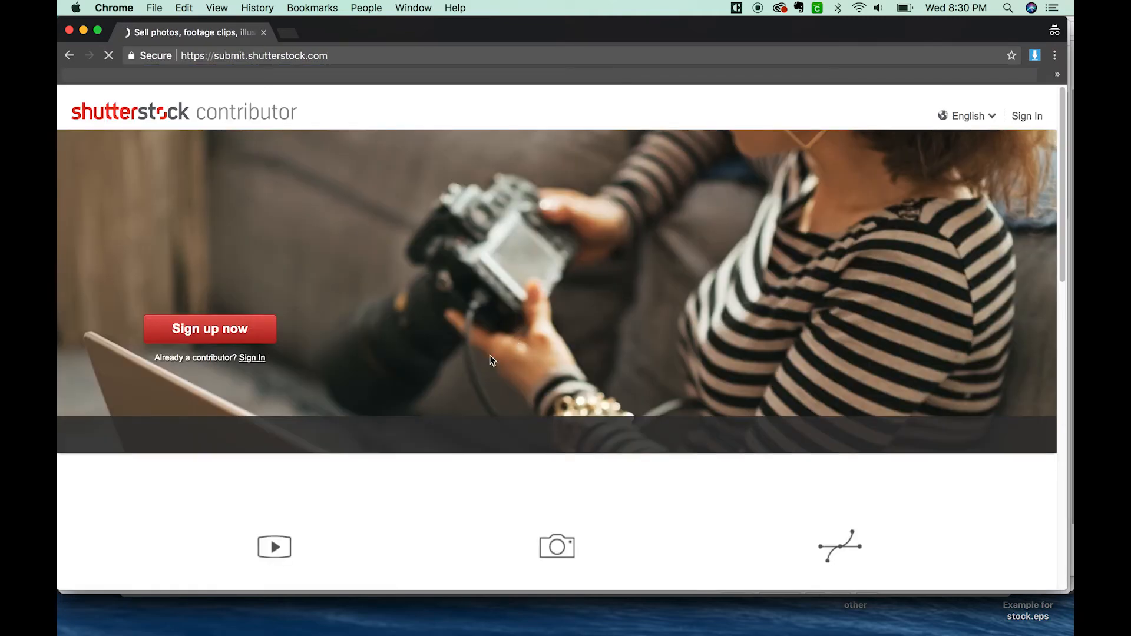
Step: Sign up as a contributor with the legal name, display name, email address and account password, accepting the age certification and terms
{"action": "left_click", "coordinate": [216, 337]}
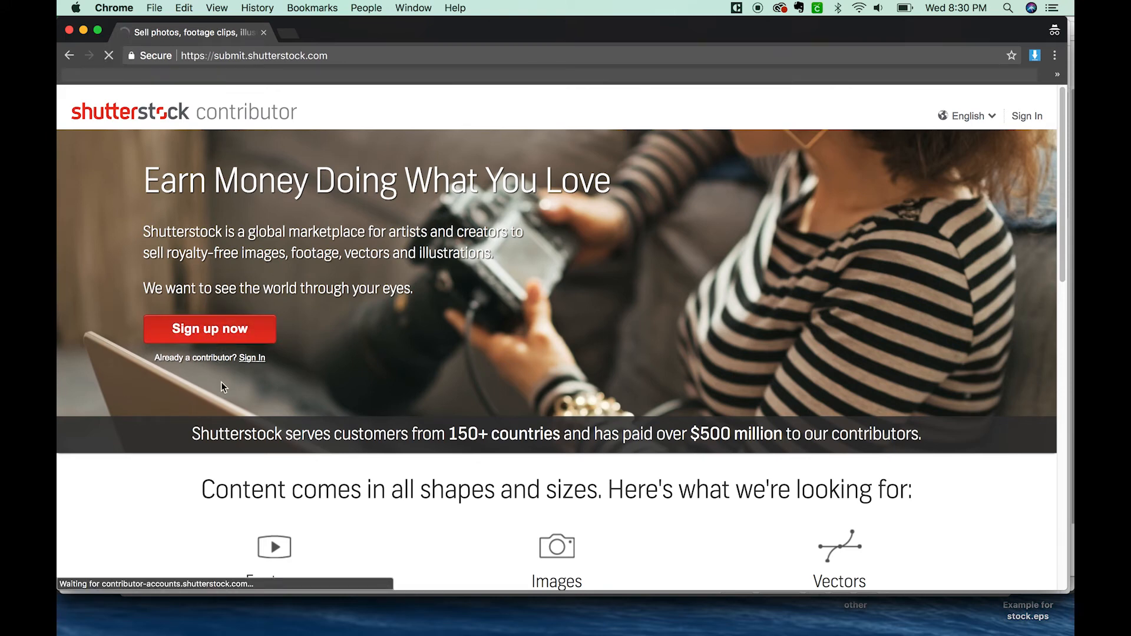
{"action": "type", "text": "Hooby "}
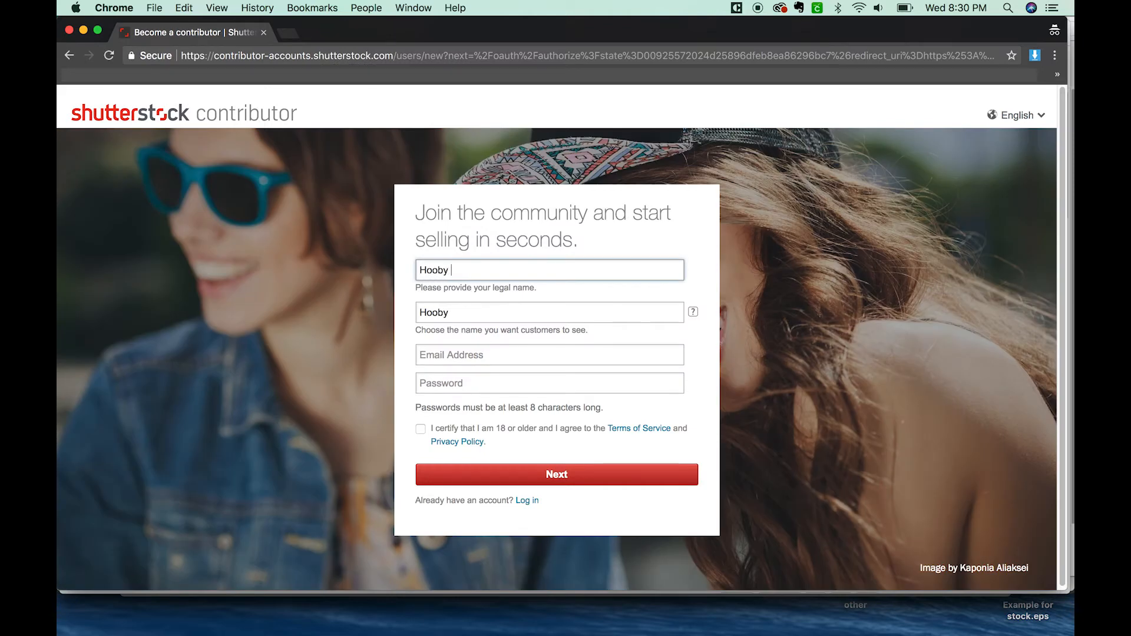
{"action": "type", "text": "Dooky"}
{"action": "key", "text": "Tab"}
{"action": "key", "text": "Tab"}
{"action": "type", "text": "hoo"}
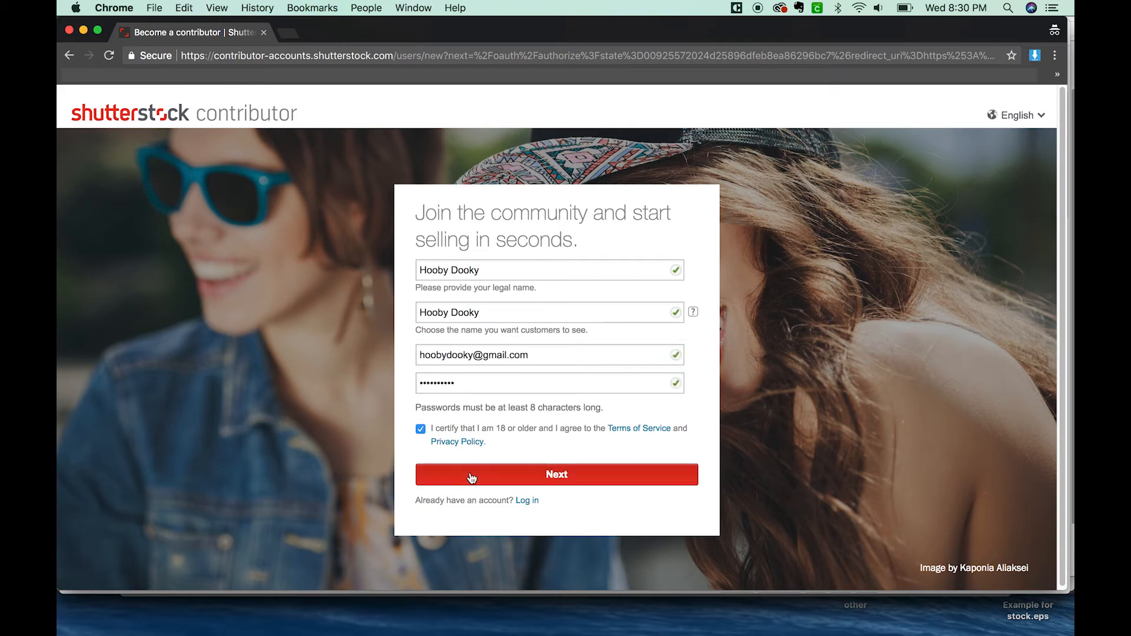
{"action": "left_click", "coordinate": [466, 483]}
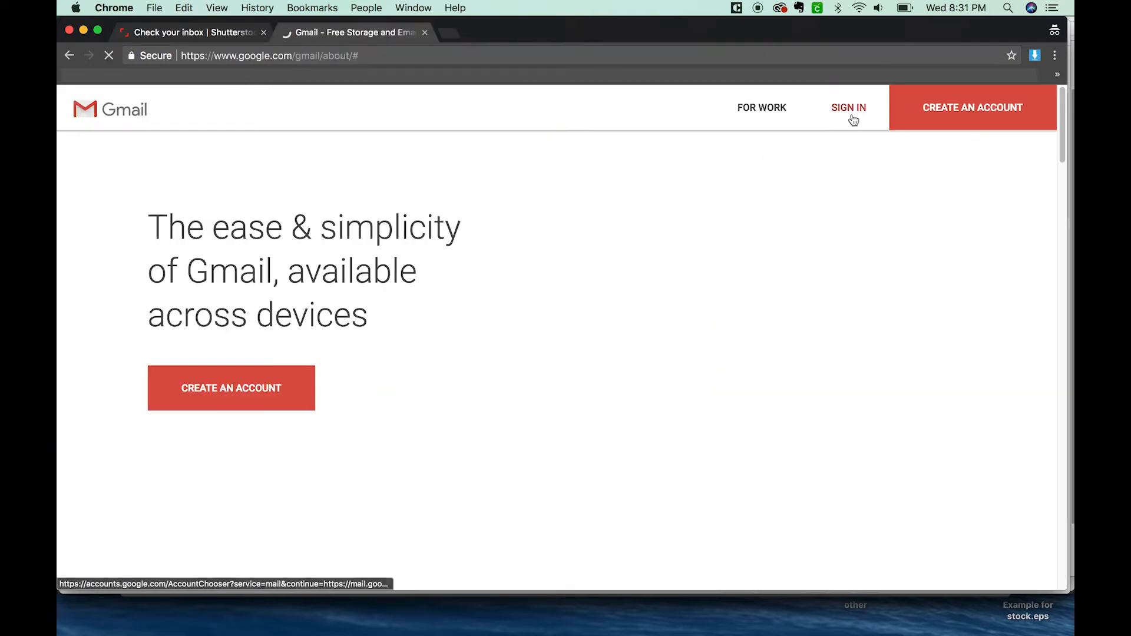
Step: Open Gmail in a new tab and sign in with the registered email account and its password
{"action": "left_click", "coordinate": [850, 112]}
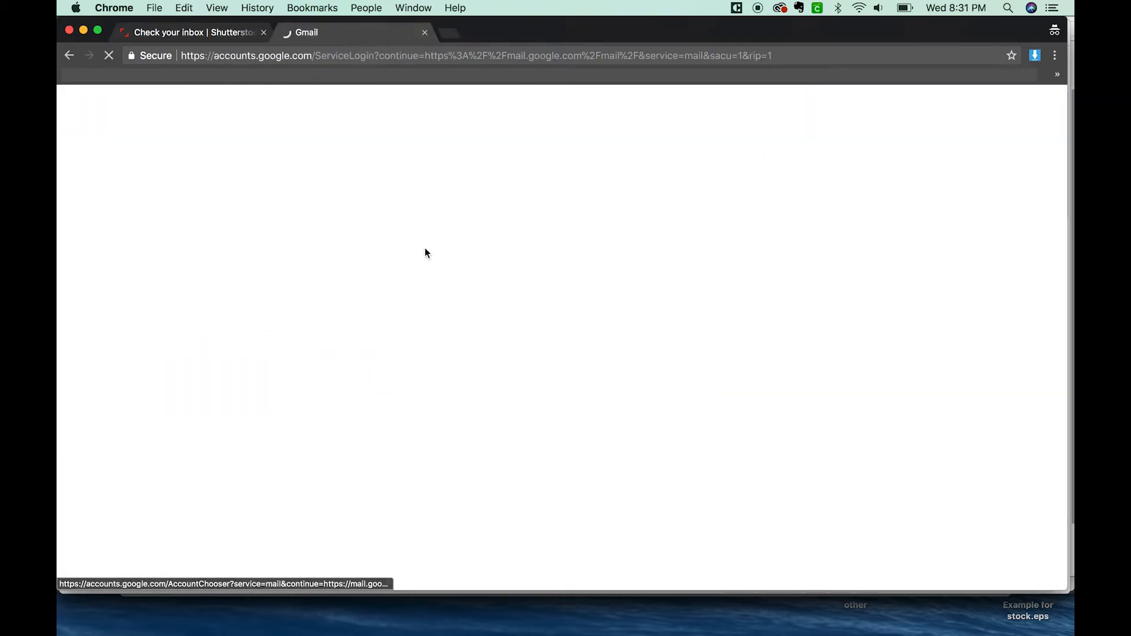
{"action": "left_click", "coordinate": [672, 409]}
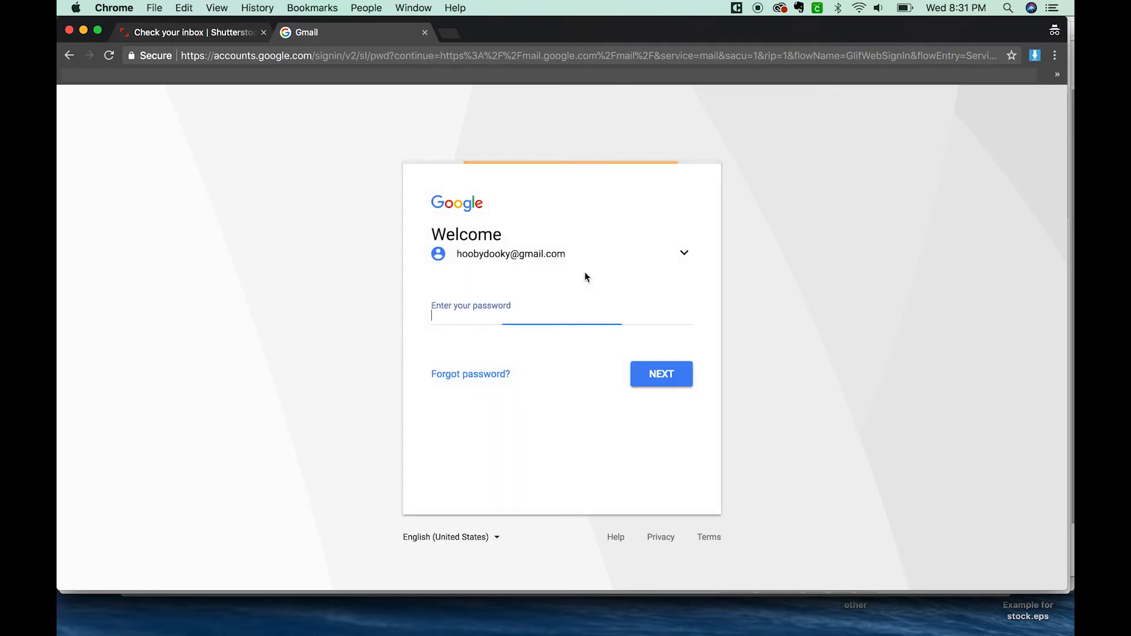
{"action": "type", "text": "•••••••"}
{"action": "key", "text": "Return"}
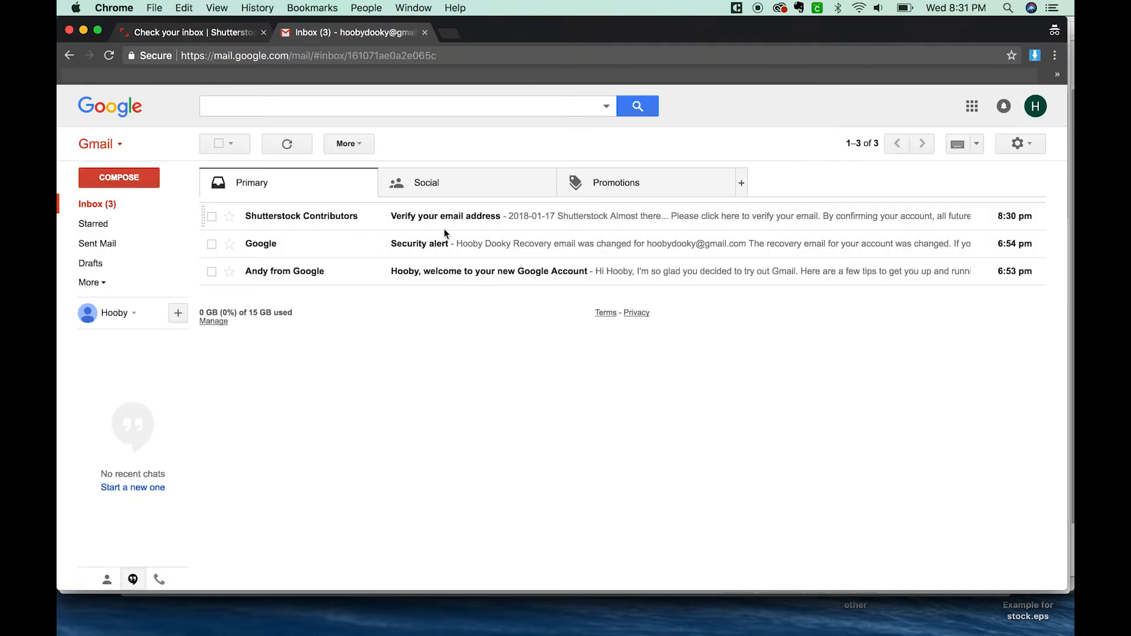
Step: Open the Shutterstock Contributors verification message and follow its link to verify the email address
{"action": "left_click", "coordinate": [448, 231]}
{"action": "scroll", "coordinate": [1024, 236], "scroll_direction": "down", "scroll_amount": 2}
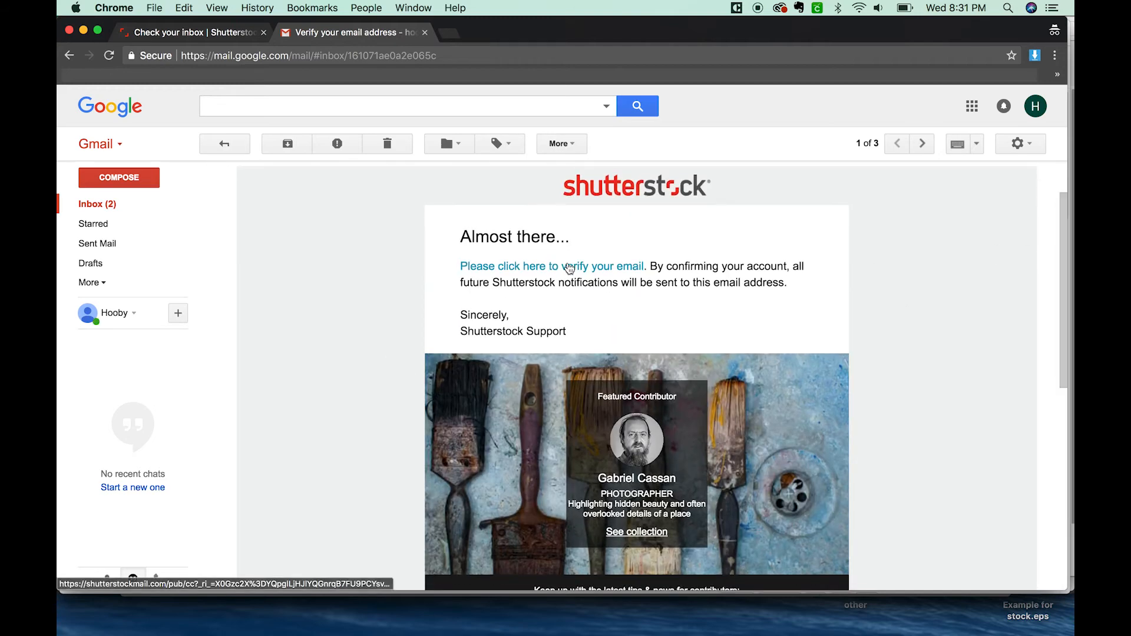
{"action": "left_click", "coordinate": [569, 266]}
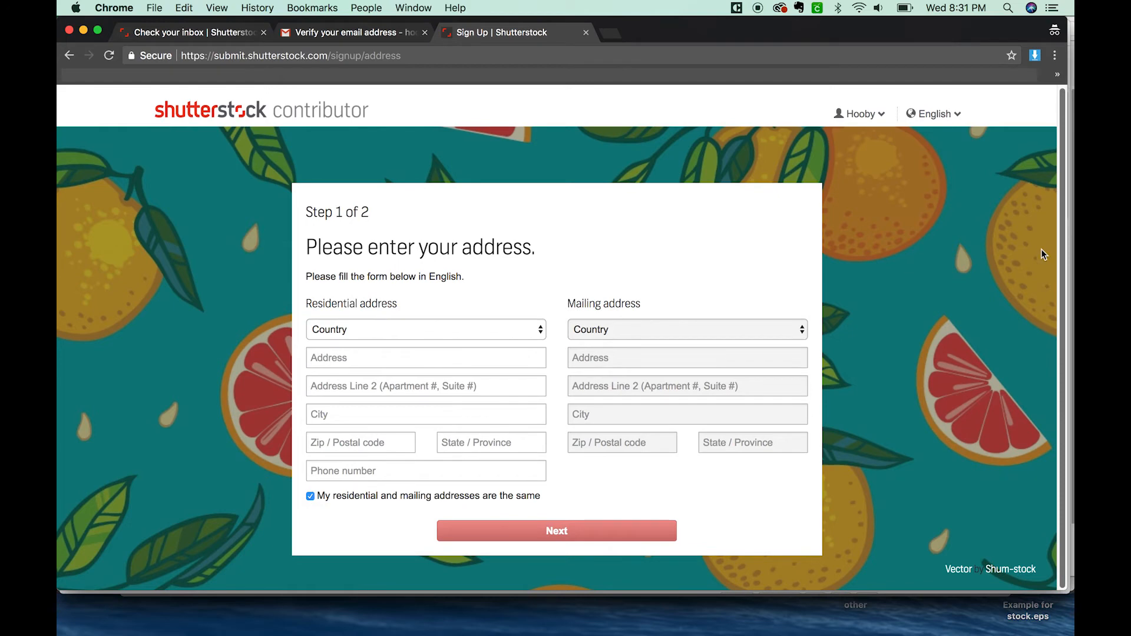
Step: Fill in the contributor's residential address, keep the mailing address the same, and continue to the identification page
{"action": "left_click", "coordinate": [338, 361]}
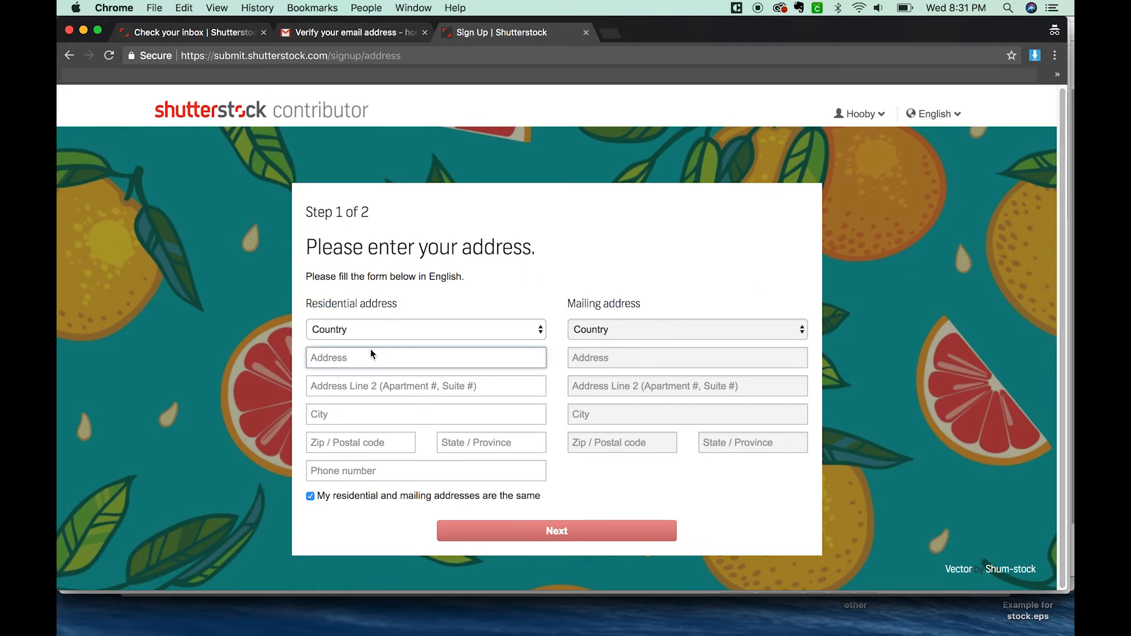
{"action": "type", "text": "7777"}
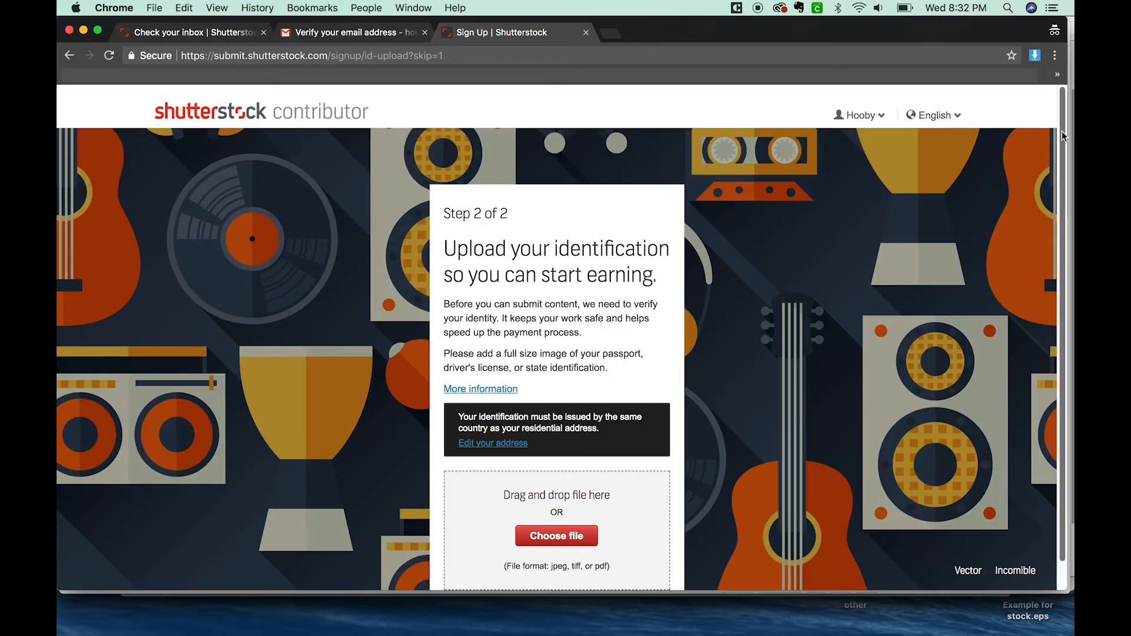
{"action": "scroll", "coordinate": [1053, 216], "scroll_direction": "down", "scroll_amount": 1}
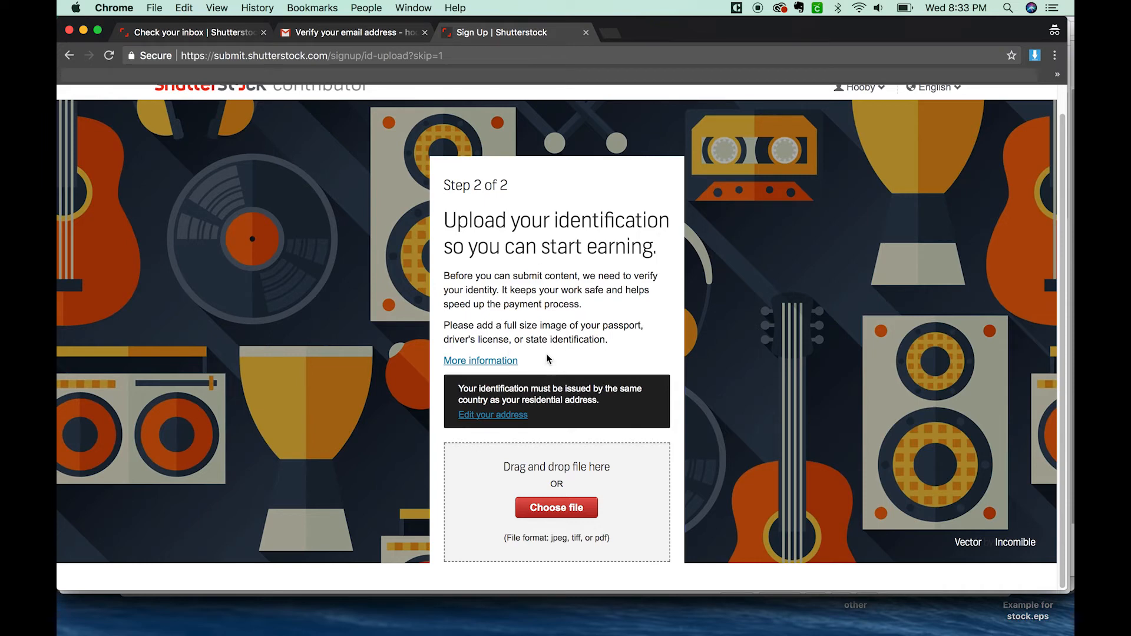
Step: Upload Example for stock-05.jpg from the Desktop as the identification file and confirm it
{"action": "left_click", "coordinate": [572, 511]}
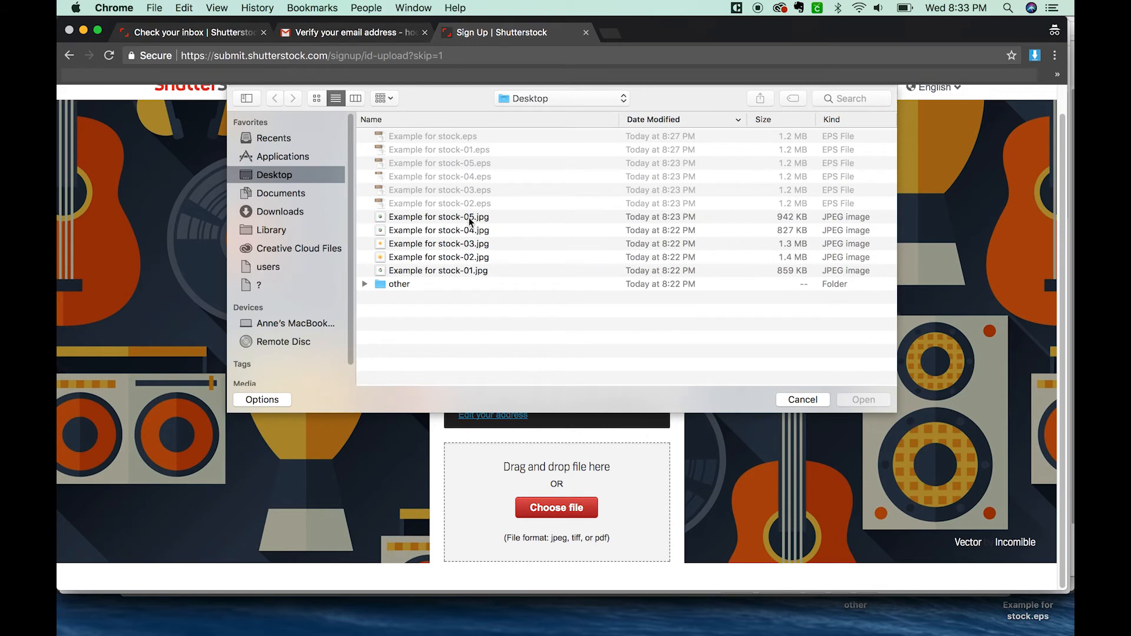
{"action": "left_click", "coordinate": [470, 221]}
{"action": "left_click", "coordinate": [871, 401]}
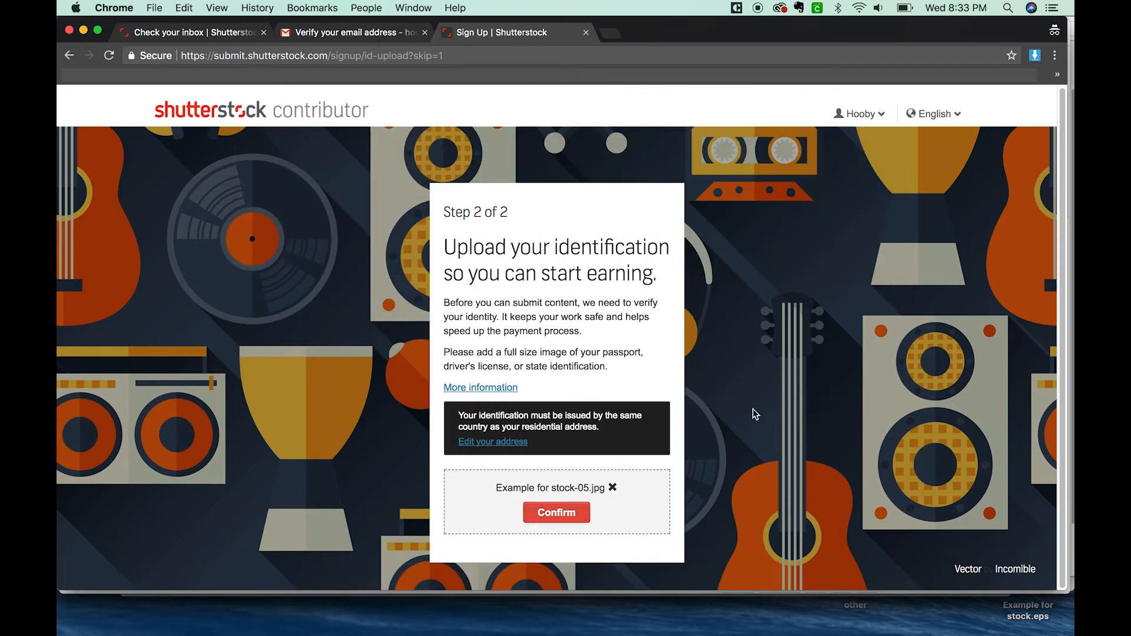
{"action": "left_click", "coordinate": [554, 514]}
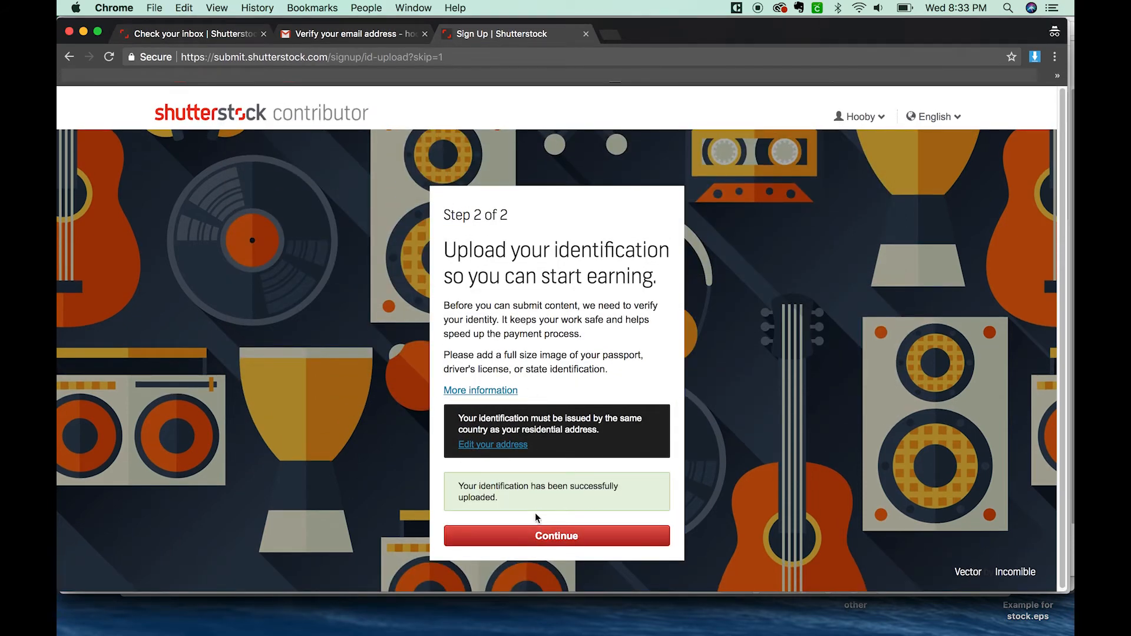
Step: Finish the identification step, proceed to uploading images, and dismiss the new-contributor notice
{"action": "left_click", "coordinate": [574, 538]}
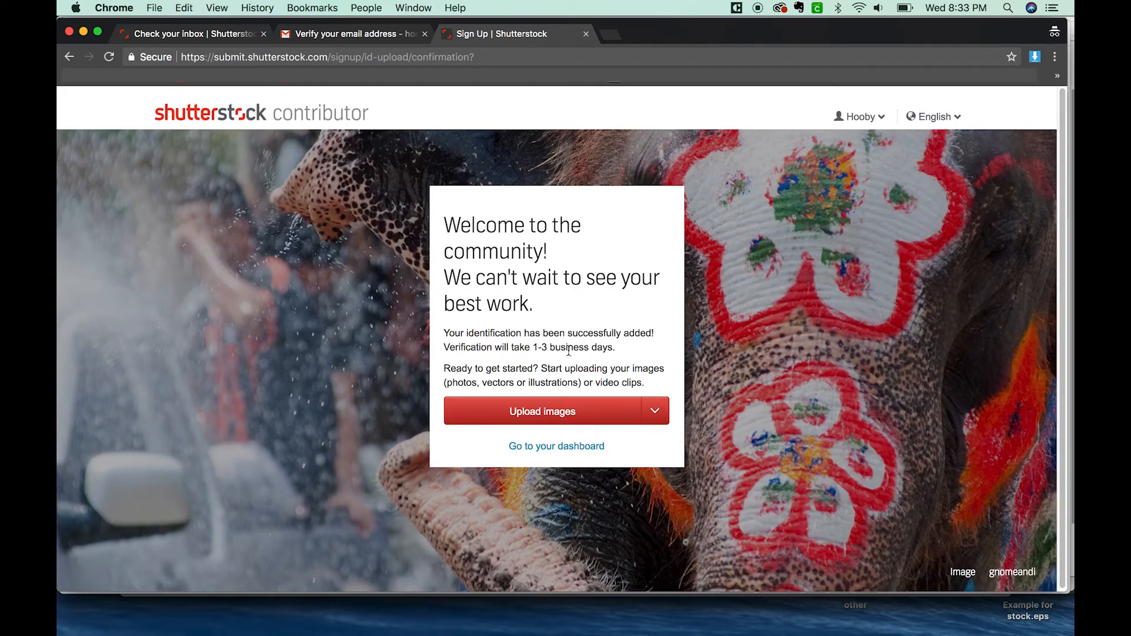
{"action": "left_click", "coordinate": [575, 416]}
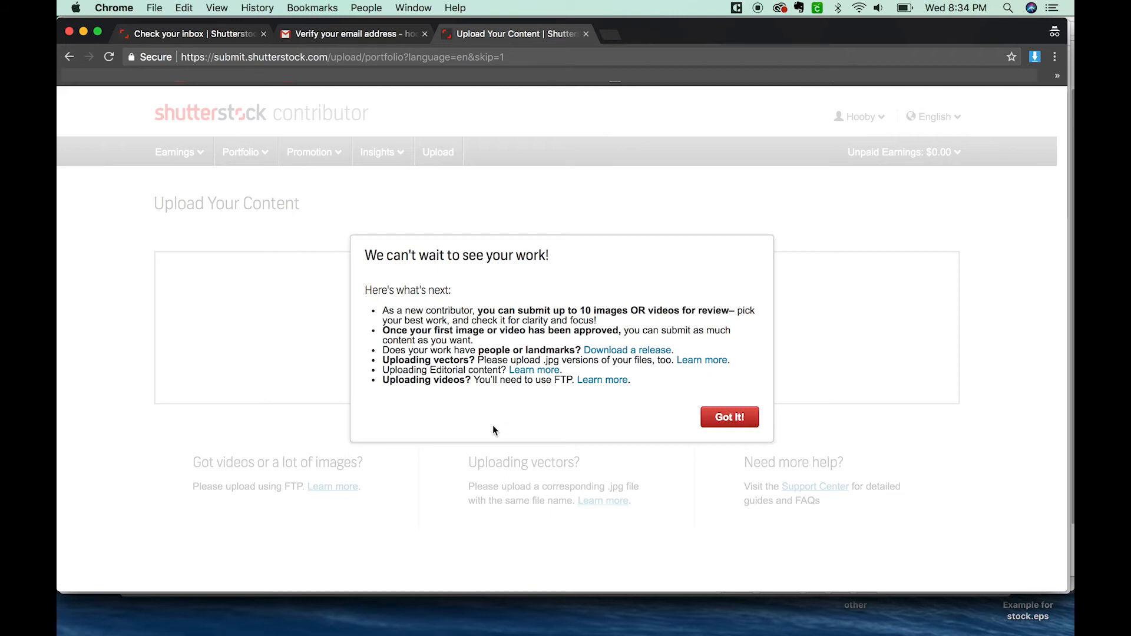
{"action": "left_click", "coordinate": [743, 430]}
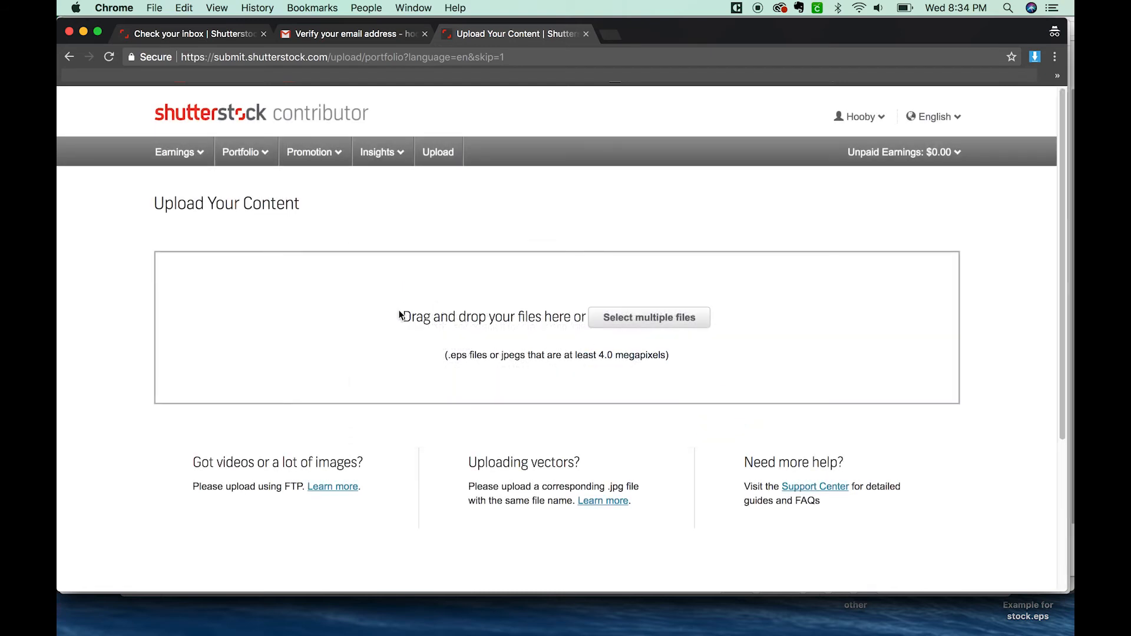
Step: Add the EPS and JPG versions of Example for stock-01 through 05 from the Finder's Desktop folder to the Shutterstock upload area
{"action": "left_click", "coordinate": [108, 616]}
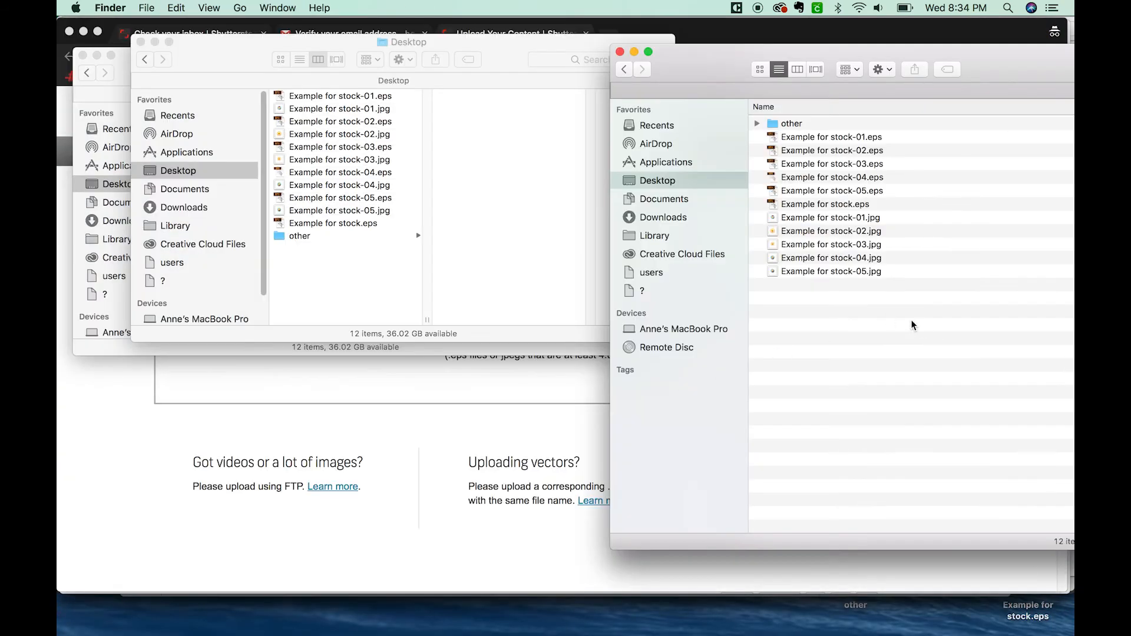
{"action": "left_click_drag", "start_coordinate": [914, 324], "coordinate": [883, 289]}
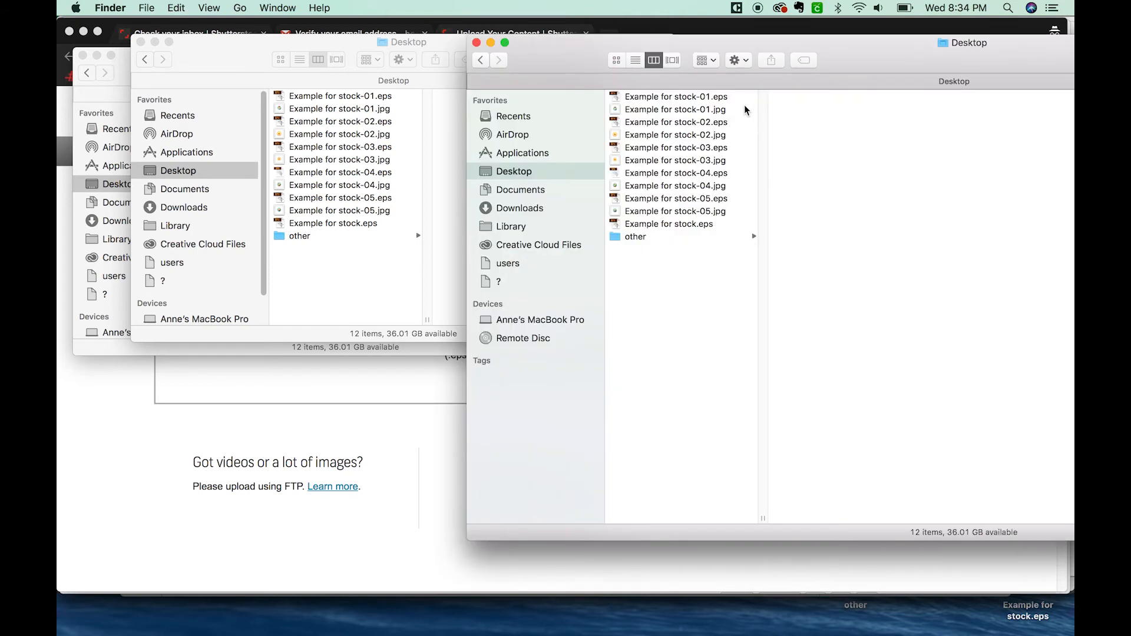
{"action": "left_click", "coordinate": [740, 99]}
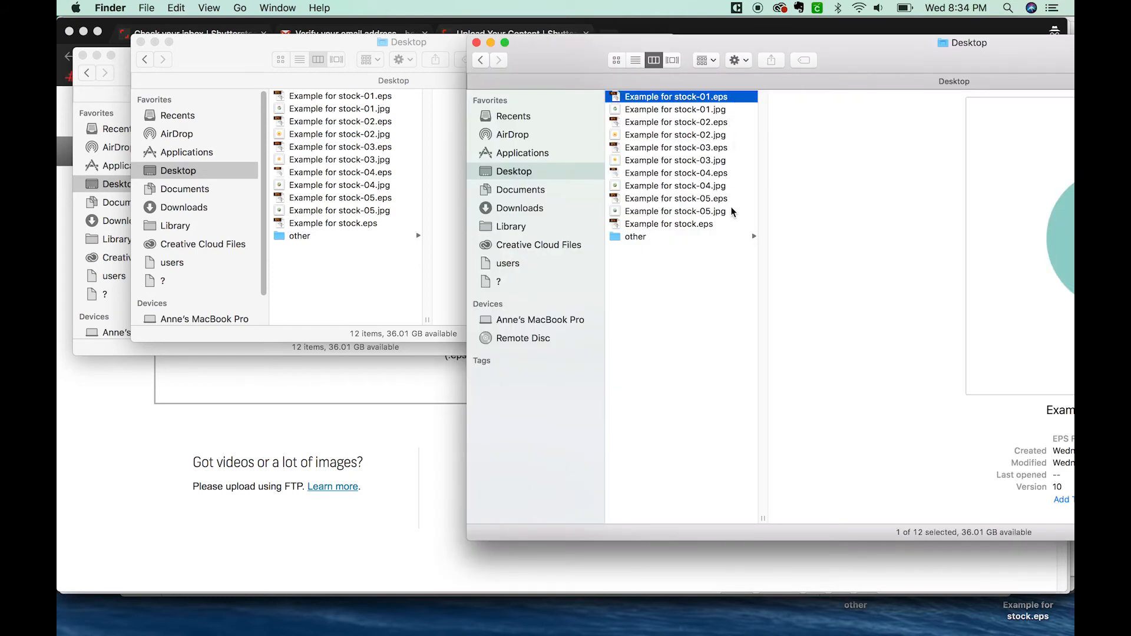
{"action": "left_click_drag", "start_coordinate": [848, 60], "coordinate": [871, 54]}
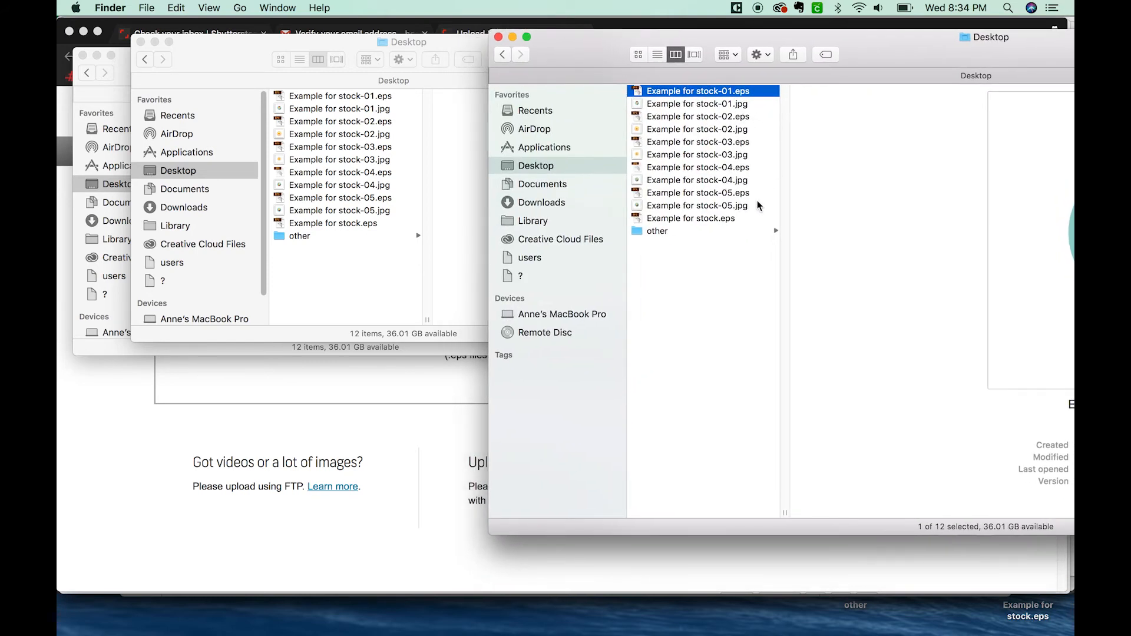
{"action": "left_click_drag", "start_coordinate": [765, 210], "coordinate": [641, 99]}
{"action": "left_click_drag", "start_coordinate": [637, 209], "coordinate": [394, 385]}
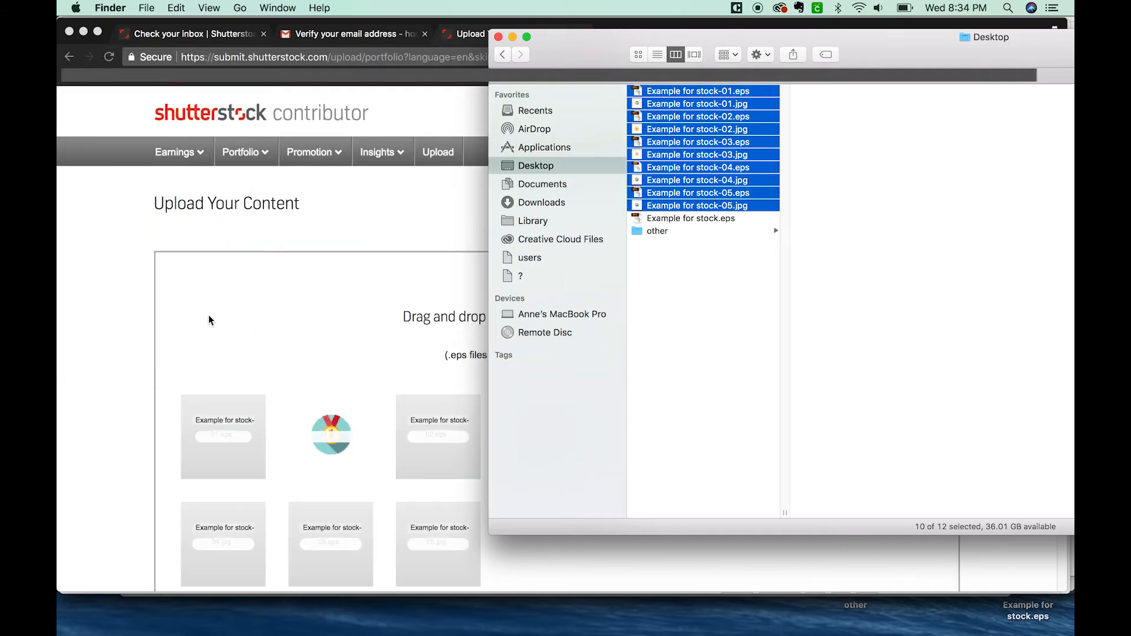
Step: Return to Chrome, let the ten files finish uploading, and continue to the content submission page
{"action": "left_click", "coordinate": [161, 336]}
{"action": "scroll", "coordinate": [1036, 177], "scroll_direction": "down", "scroll_amount": 5}
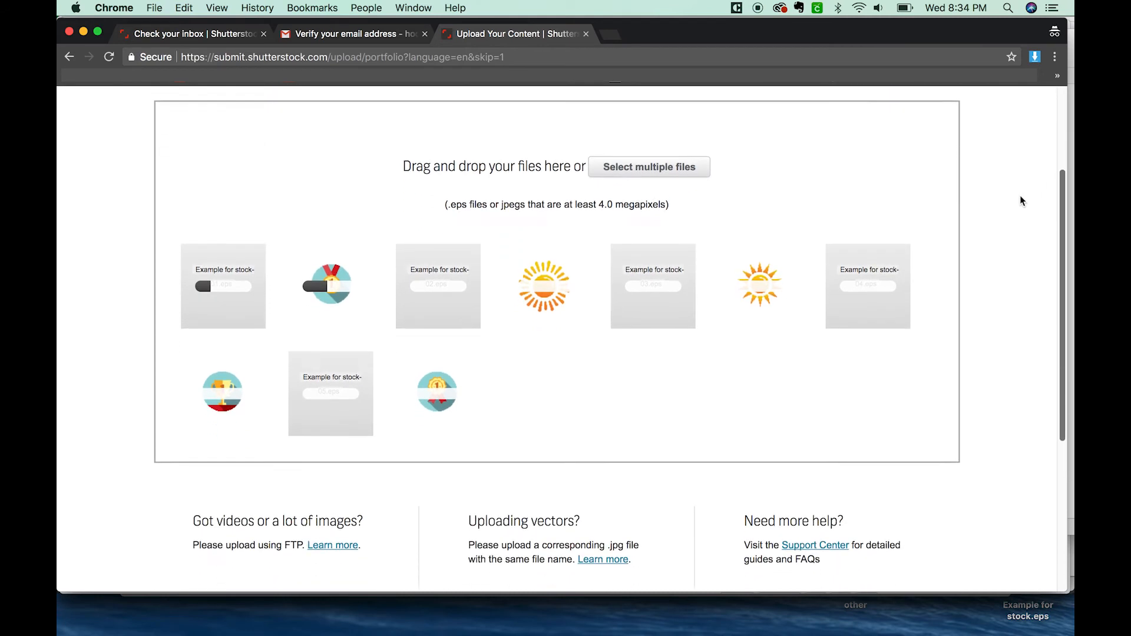
{"action": "scroll", "coordinate": [1021, 200], "scroll_direction": "down", "scroll_amount": 1}
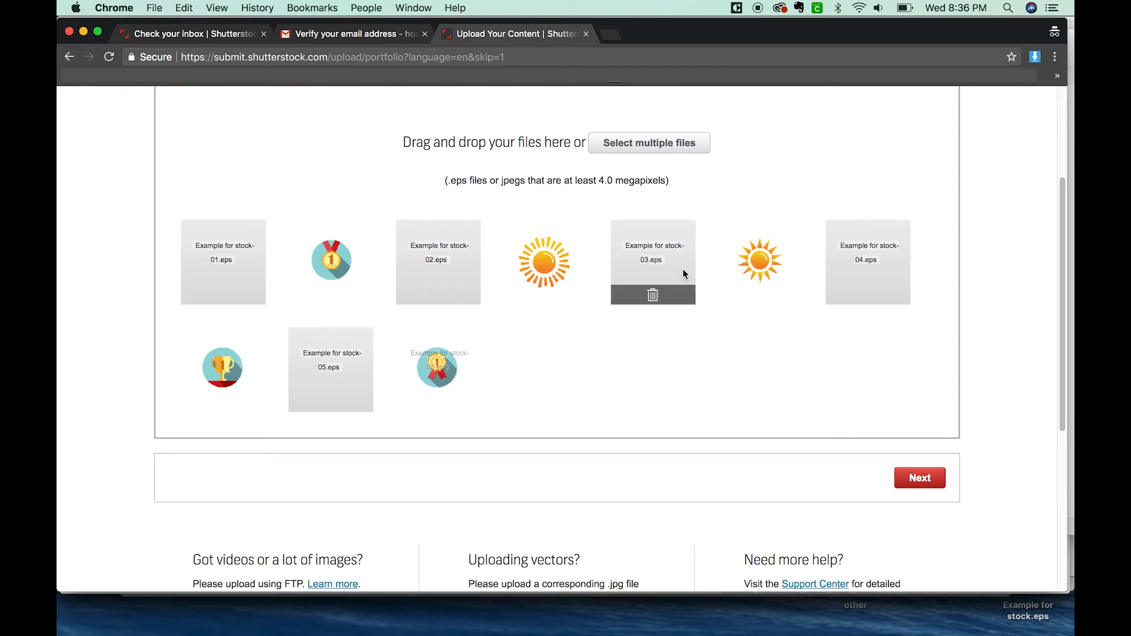
{"action": "left_click", "coordinate": [923, 481]}
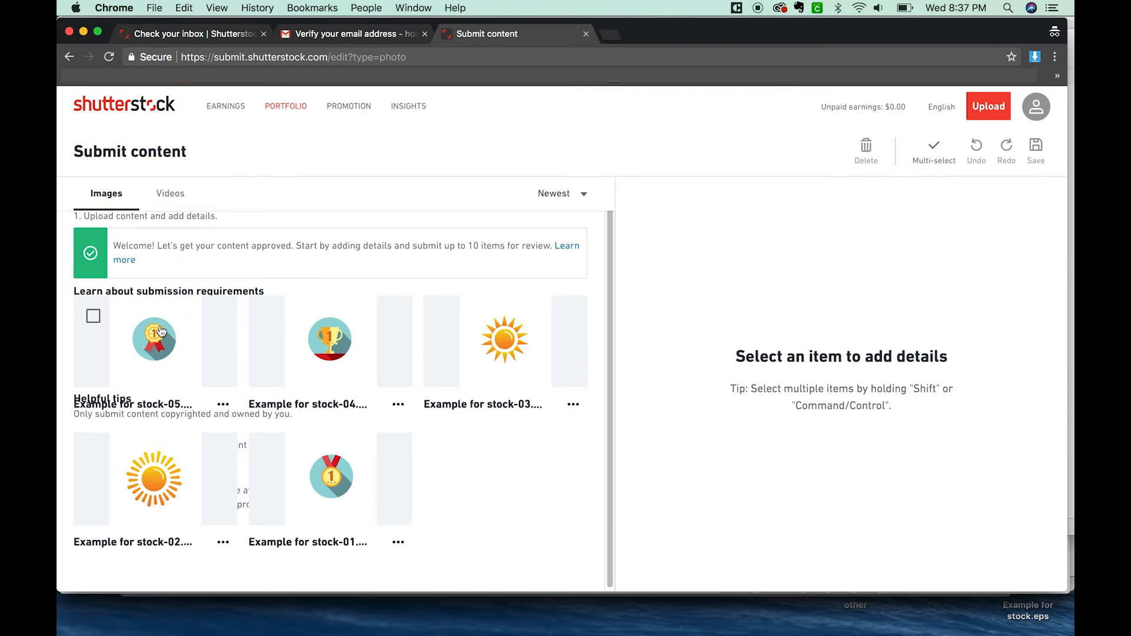
Step: Select the ribbon, trophy and medal images (Example for stock-05, 04 and 01) and add all their suggested keywords
{"action": "left_click", "coordinate": [93, 317]}
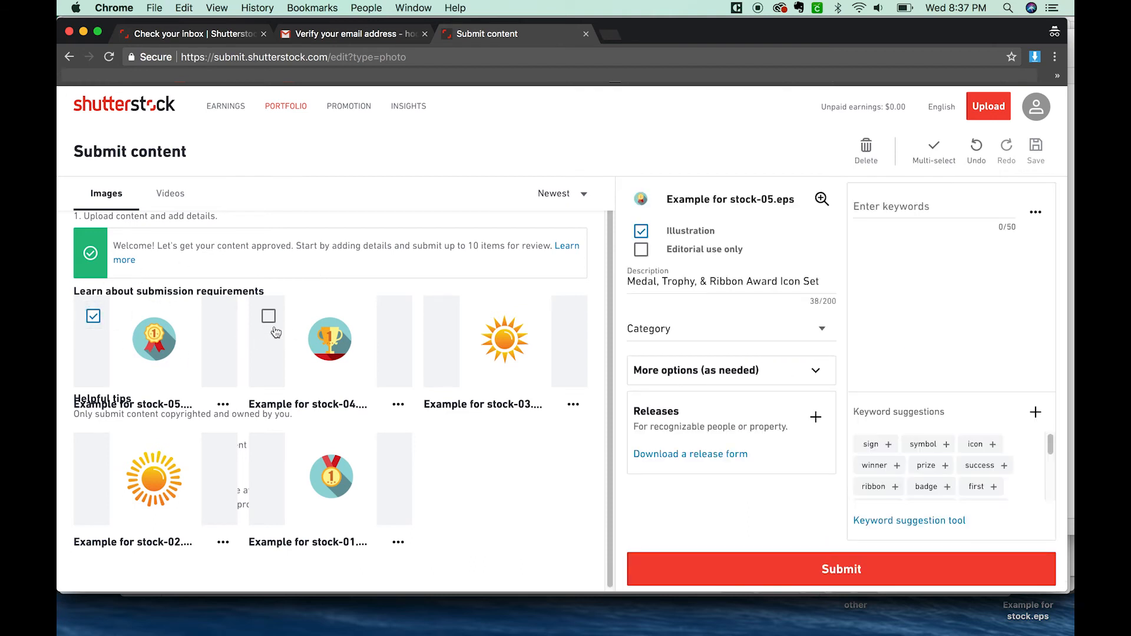
{"action": "left_click", "coordinate": [268, 316]}
{"action": "left_click", "coordinate": [268, 453]}
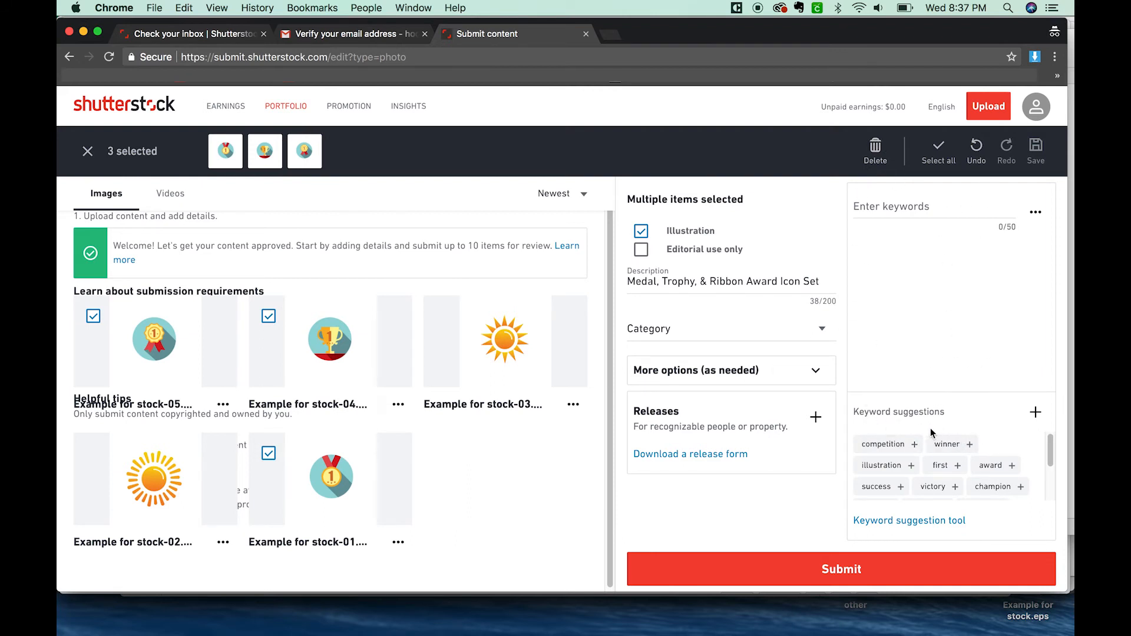
{"action": "mouse_move", "coordinate": [1051, 451]}
{"action": "left_mouse_down"}
{"action": "mouse_move", "coordinate": [1049, 484]}
{"action": "mouse_move", "coordinate": [1047, 447]}
{"action": "left_mouse_up"}
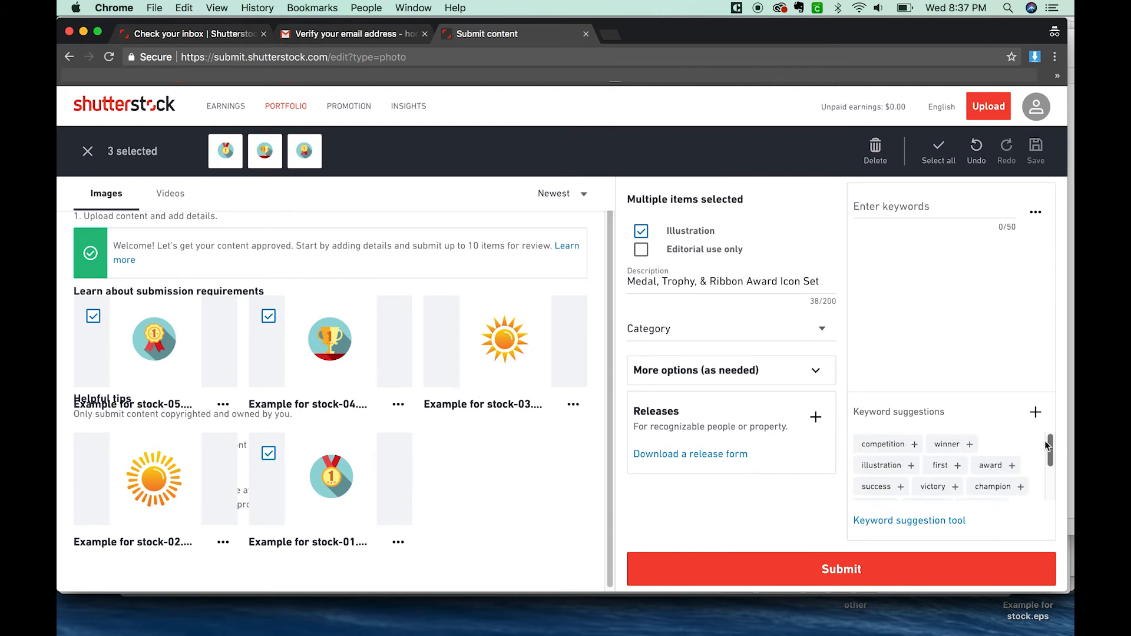
{"action": "left_click", "coordinate": [1036, 412]}
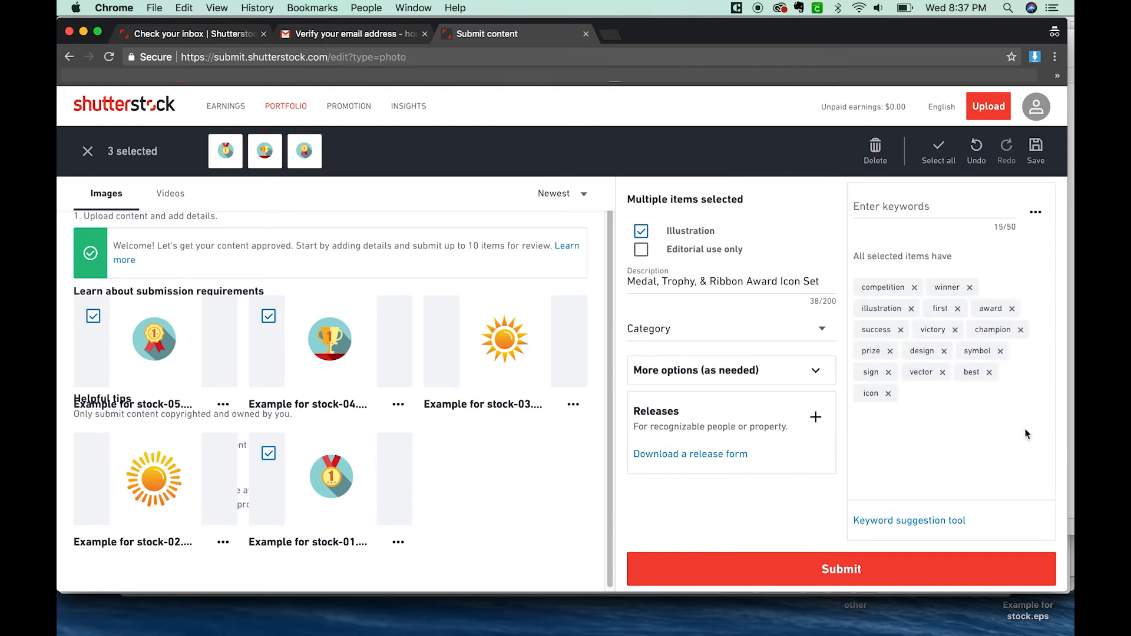
Step: Add the keywords trophy, medal, ribbon and stars to the three selected award images and save the content
{"action": "left_click", "coordinate": [886, 207]}
{"action": "type", "text": "trop"}
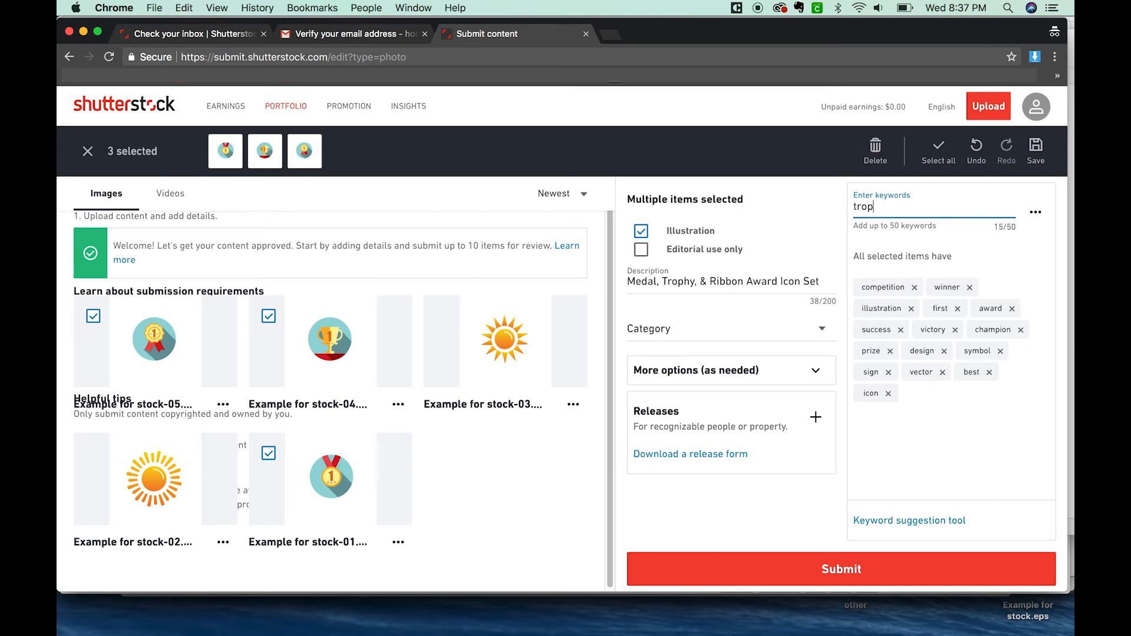
{"action": "type", "text": "hy"}
{"action": "key", "text": "Return"}
{"action": "type", "text": "medal"}
{"action": "key", "text": "Return"}
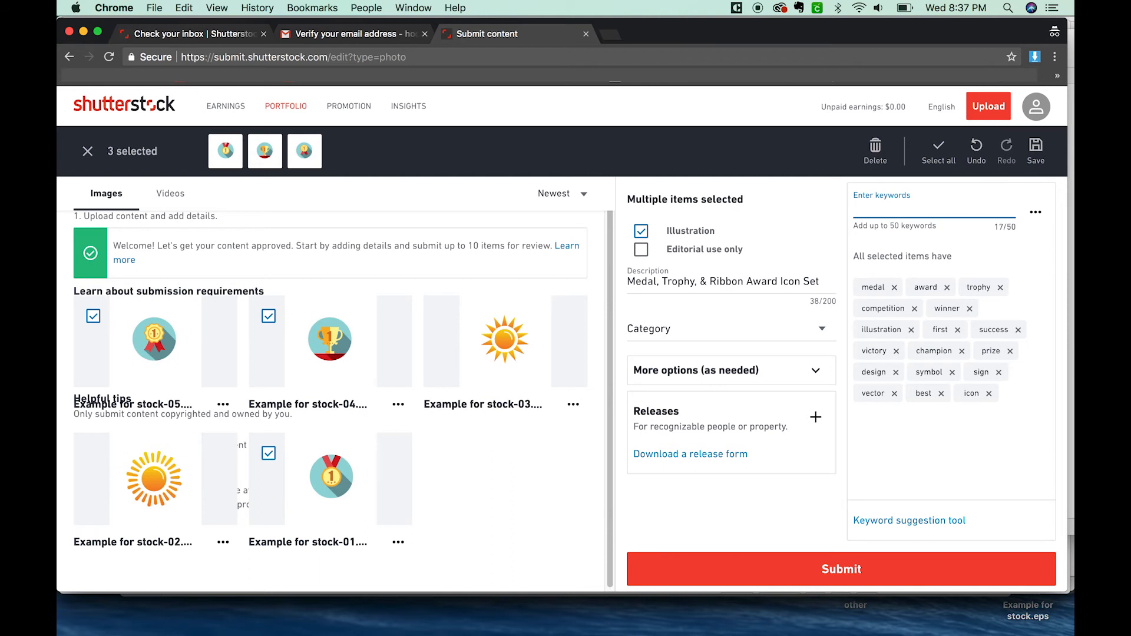
{"action": "type", "text": "ribbon"}
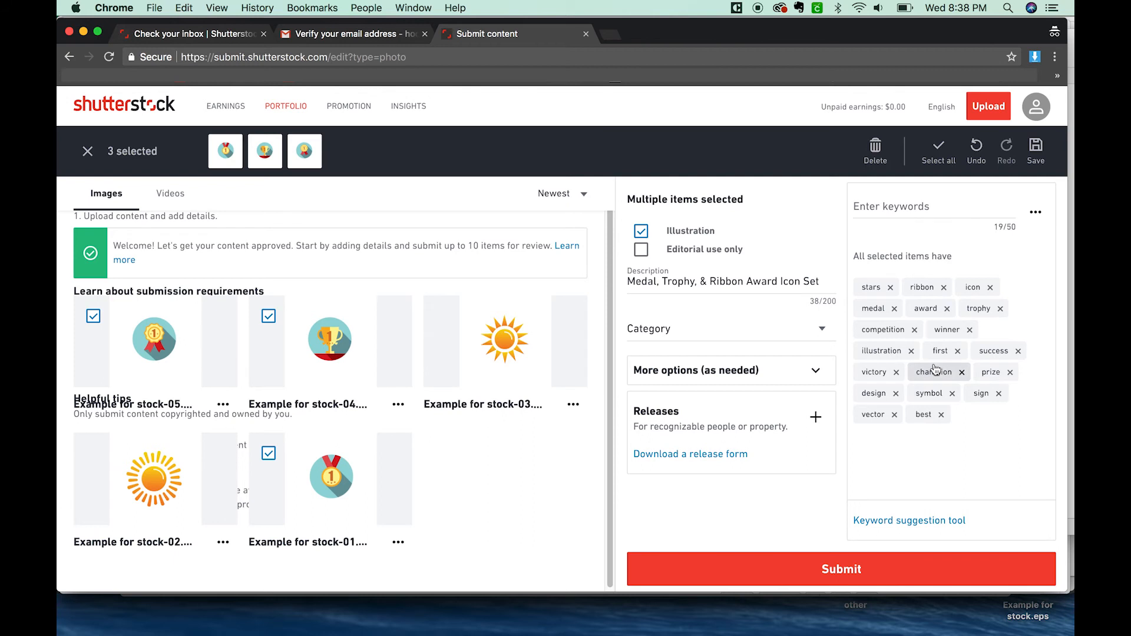
{"action": "left_click", "coordinate": [1035, 148]}
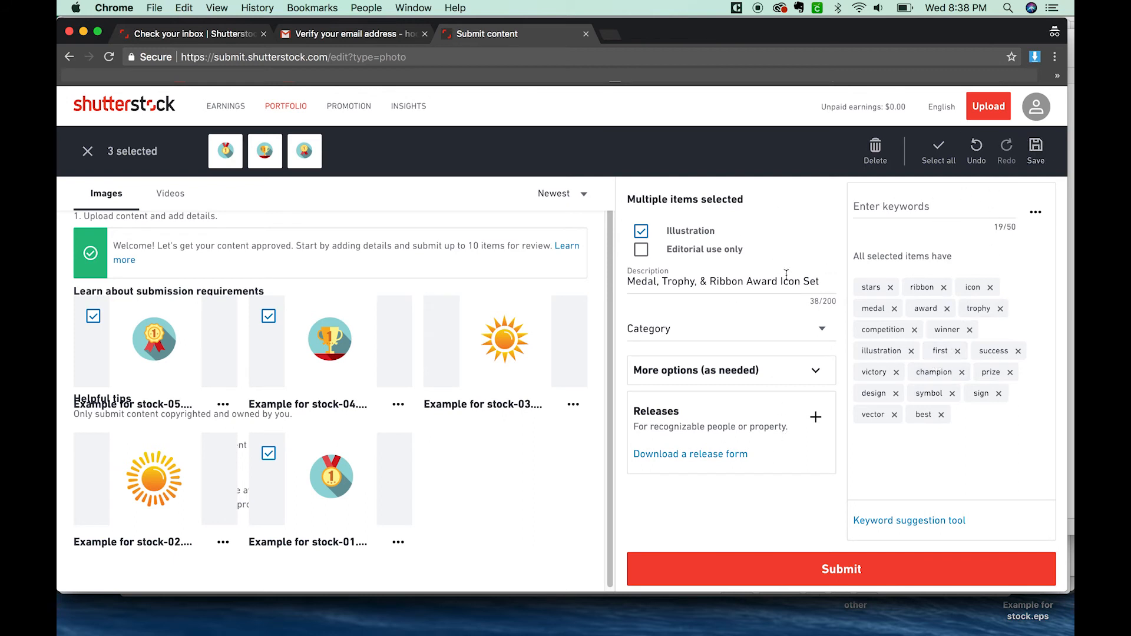
{"action": "left_click", "coordinate": [518, 295]}
{"action": "left_click", "coordinate": [93, 455]}
{"action": "left_click", "coordinate": [92, 455]}
{"action": "left_click", "coordinate": [92, 455]}
{"action": "left_click", "coordinate": [92, 455]}
{"action": "left_click", "coordinate": [92, 455]}
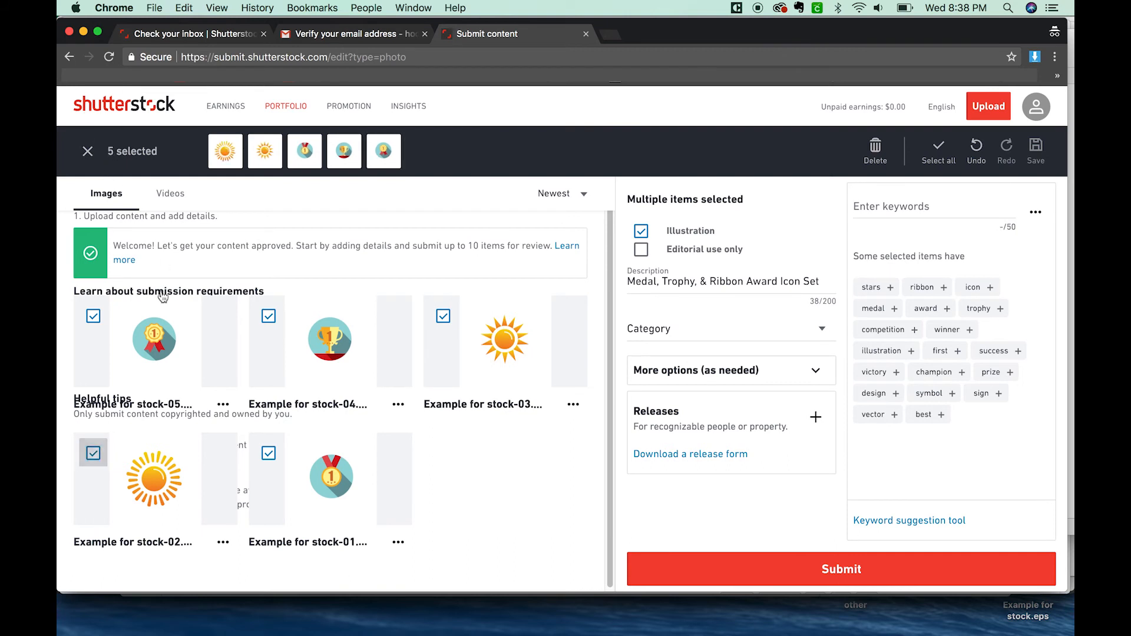
Step: Clear the selection, select only the two sun images (Example for stock-03 and 02), and add all their suggested keywords
{"action": "left_click", "coordinate": [87, 153]}
{"action": "left_click", "coordinate": [443, 318]}
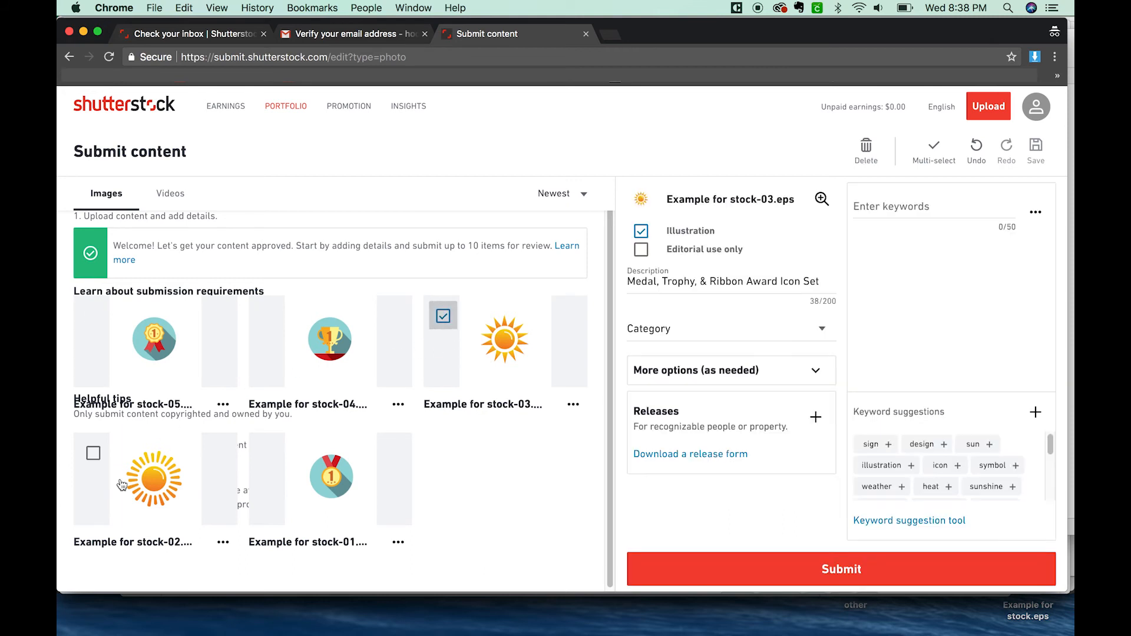
{"action": "left_click", "coordinate": [93, 455]}
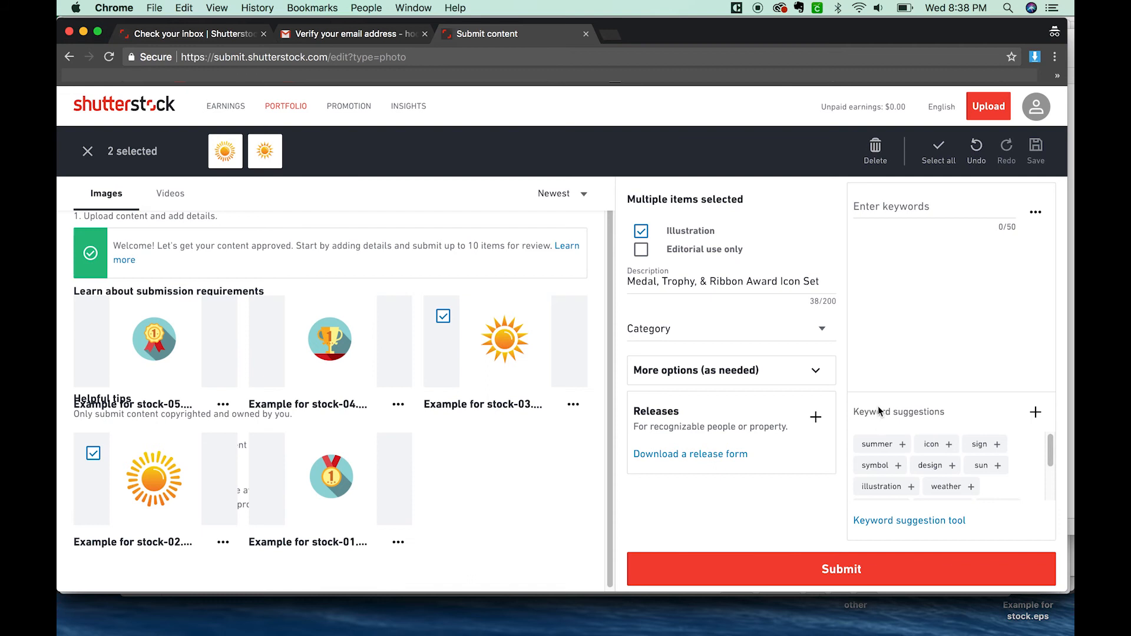
{"action": "left_click", "coordinate": [1035, 412]}
Step: Add the keywords sunny, hot, bright and sunshiny to the two selected sun images
{"action": "left_click", "coordinate": [883, 200]}
{"action": "type", "text": "sunny"}
{"action": "key", "text": "Return"}
{"action": "type", "text": "hot"}
{"action": "key", "text": "Return"}
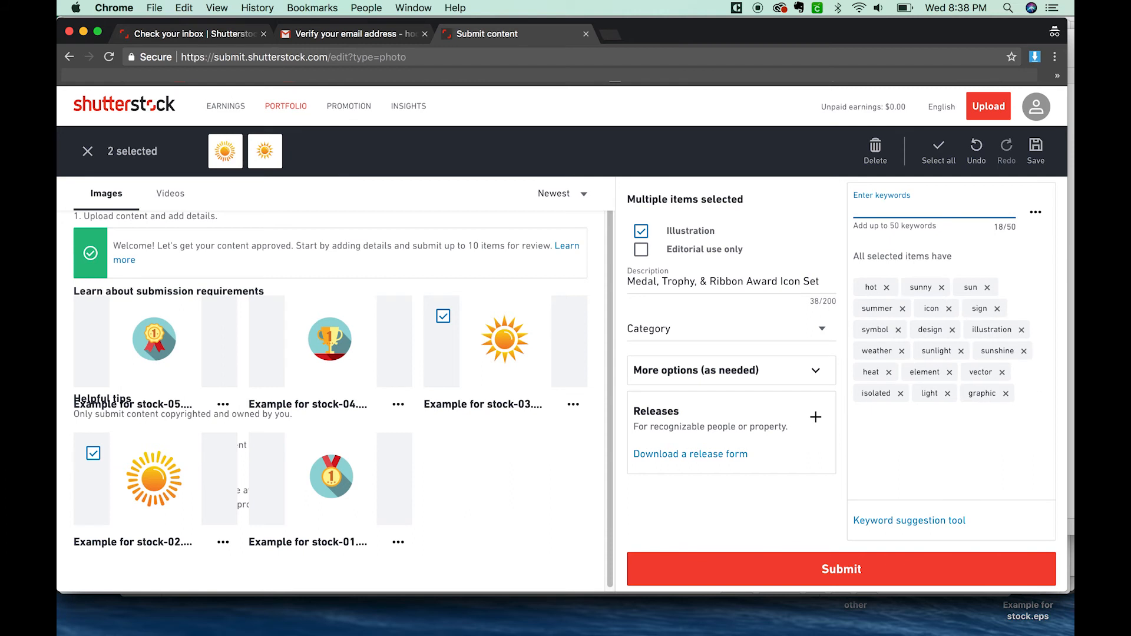
{"action": "type", "text": "bright"}
{"action": "key", "text": "Return"}
{"action": "type", "text": "sunshiny"}
{"action": "key", "text": "Return"}
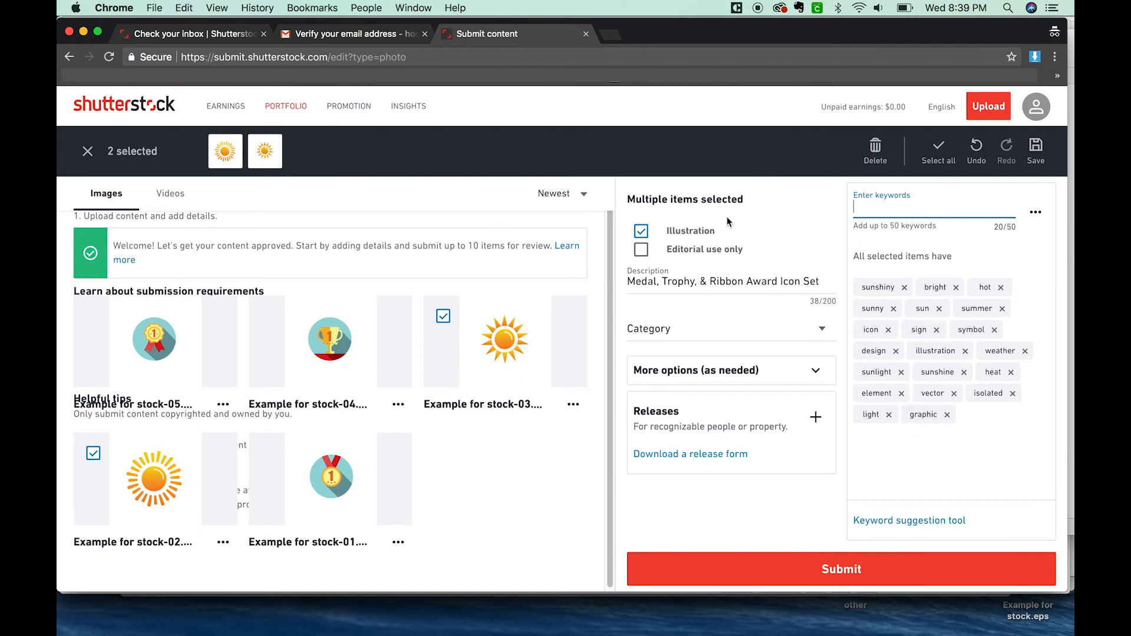
Step: Set the category of the two selected sun images to Nature
{"action": "left_click", "coordinate": [816, 331]}
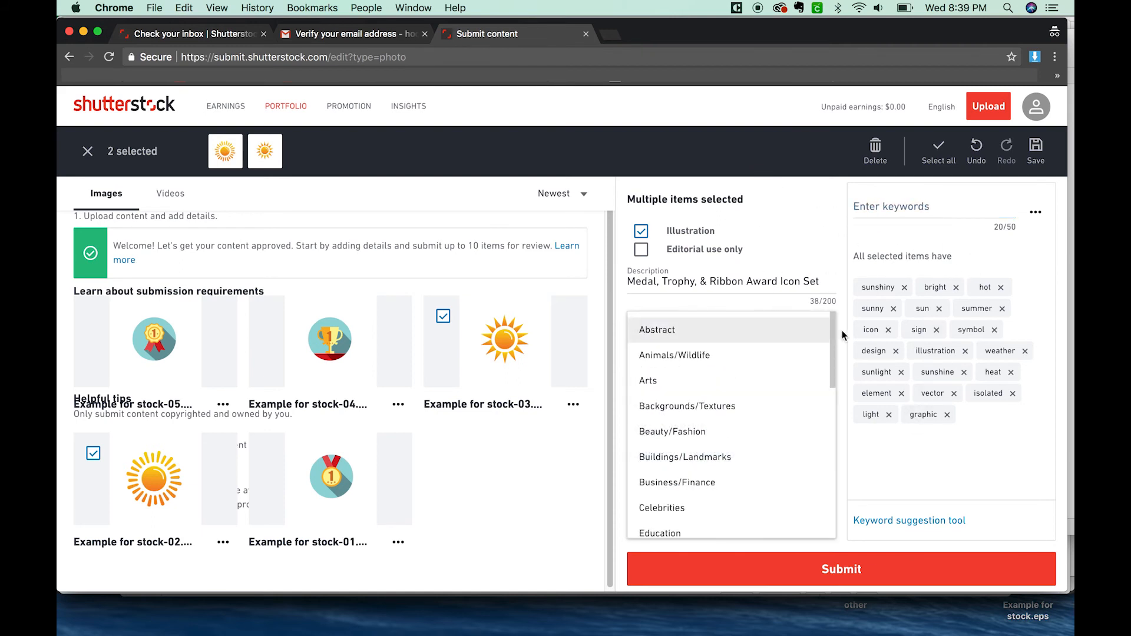
{"action": "left_click_drag", "start_coordinate": [835, 342], "coordinate": [784, 455]}
{"action": "left_click", "coordinate": [654, 380]}
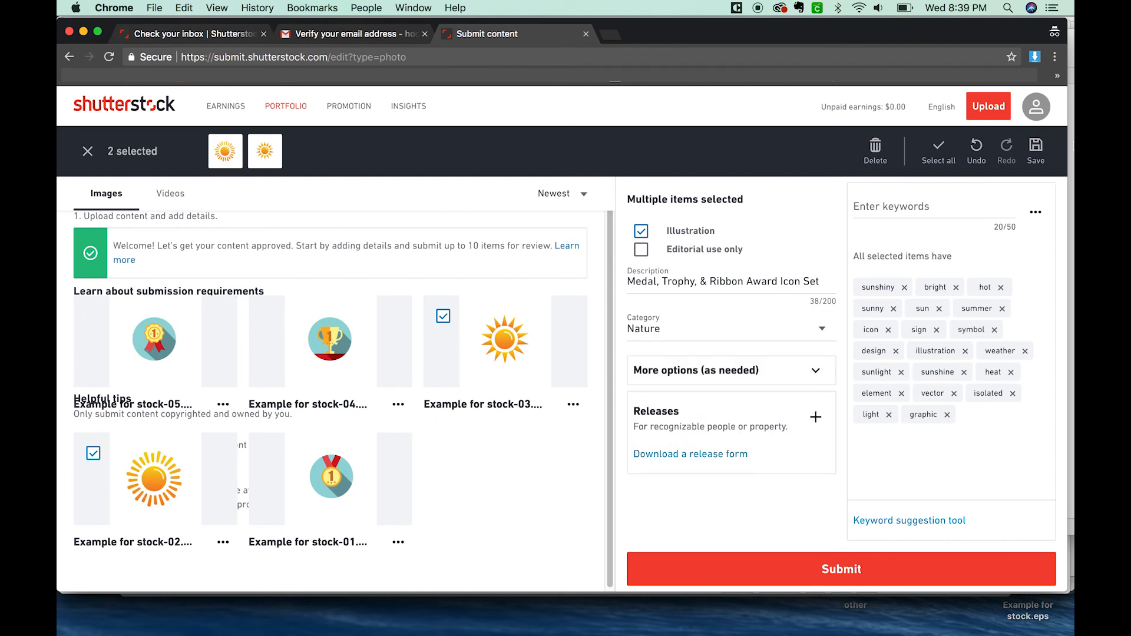
Step: Clear the current selection and select all five uploaded images together
{"action": "left_click", "coordinate": [88, 152]}
{"action": "left_click", "coordinate": [936, 150]}
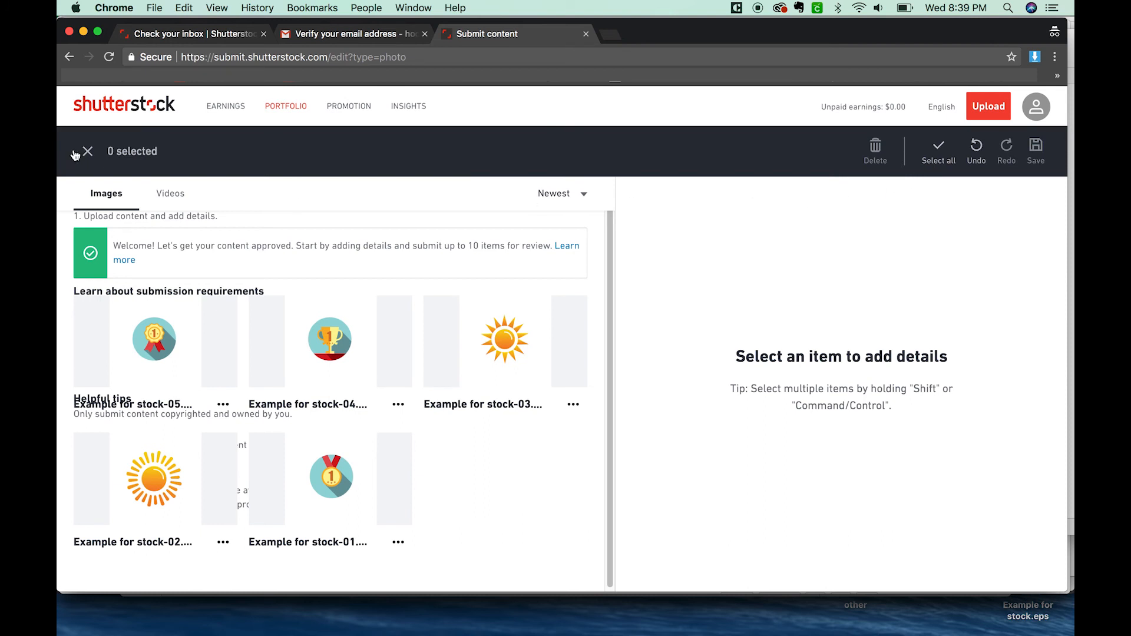
{"action": "left_click", "coordinate": [939, 151]}
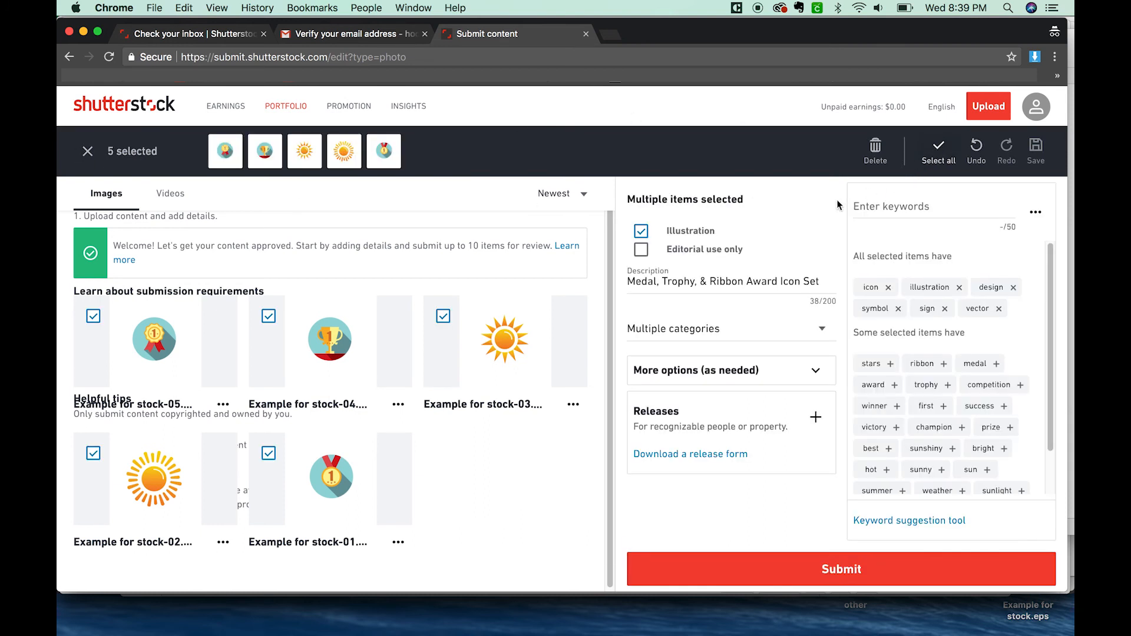
{"action": "left_click_drag", "start_coordinate": [1052, 262], "coordinate": [1054, 259]}
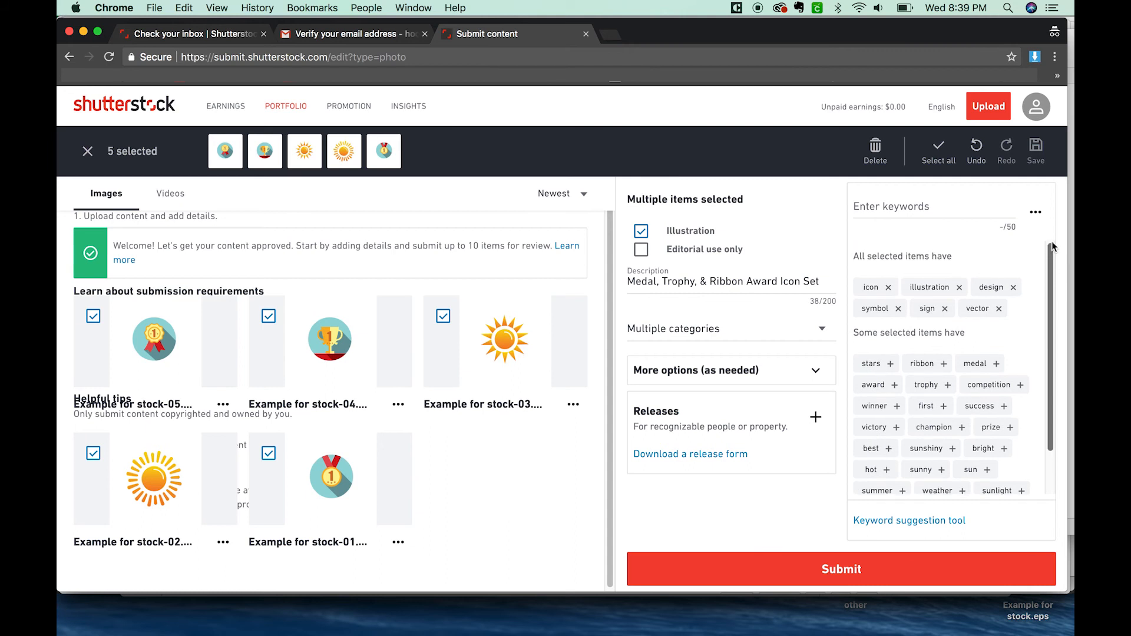
Step: Expand the additional options and examine the available choices for notes to the reviewer
{"action": "left_click", "coordinate": [816, 372]}
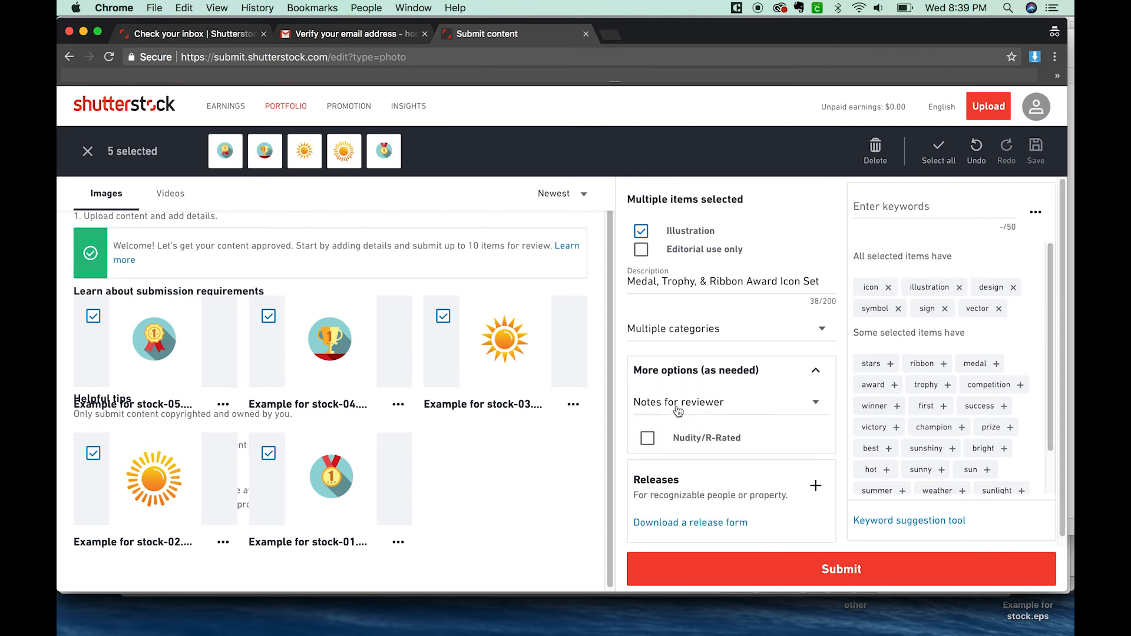
{"action": "left_click", "coordinate": [728, 405]}
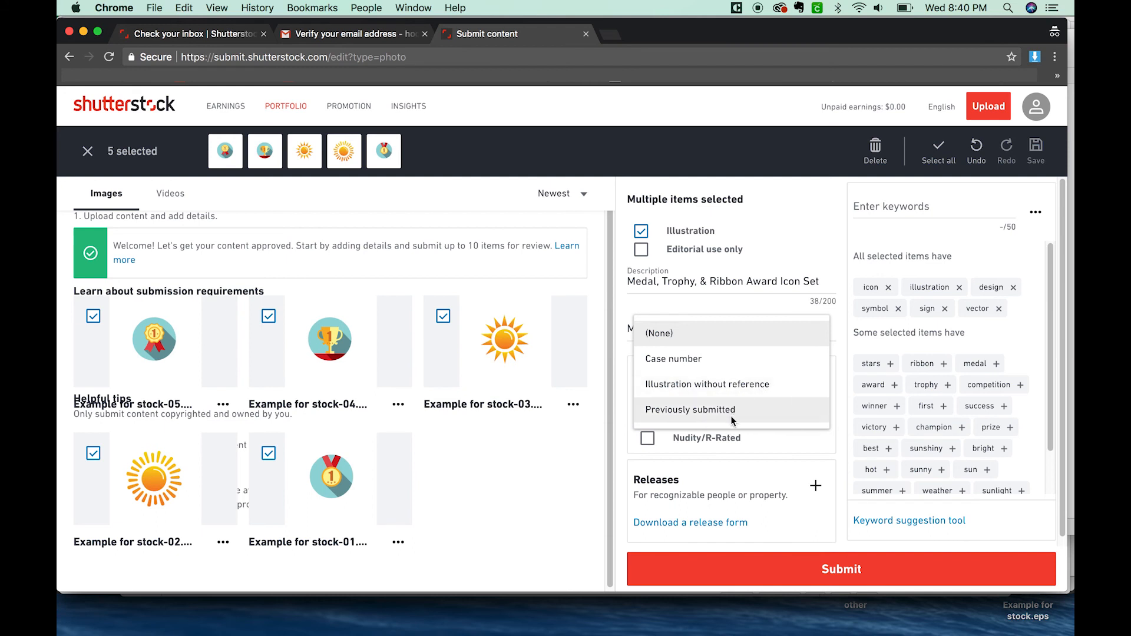
{"action": "left_click", "coordinate": [837, 443]}
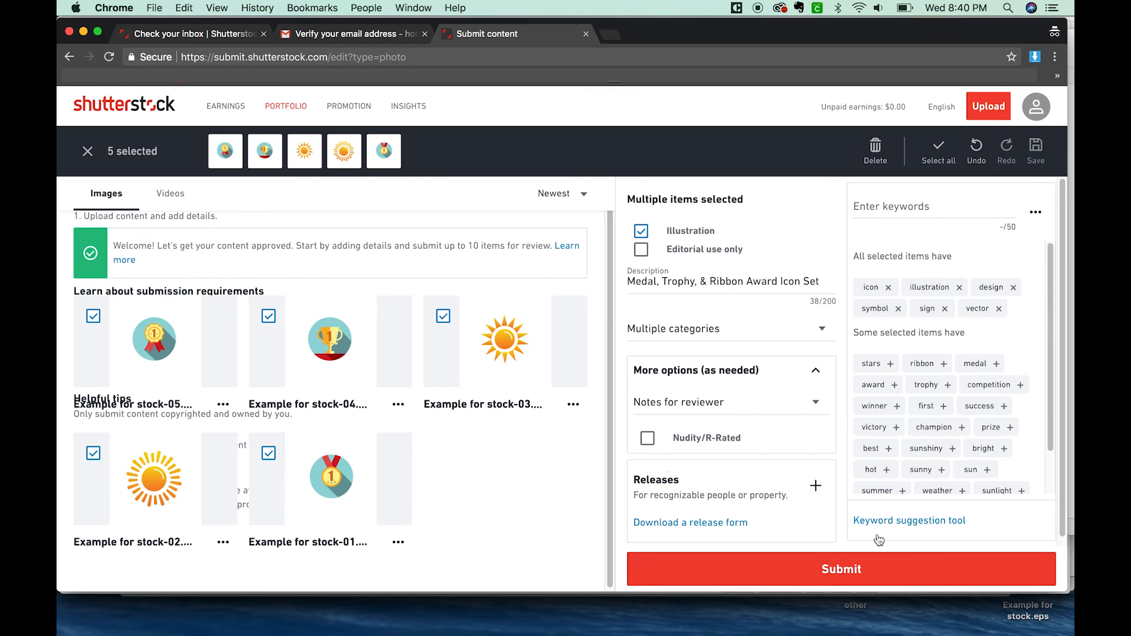
Step: Submit all five selected images for review and confirm the submission
{"action": "left_click", "coordinate": [872, 576]}
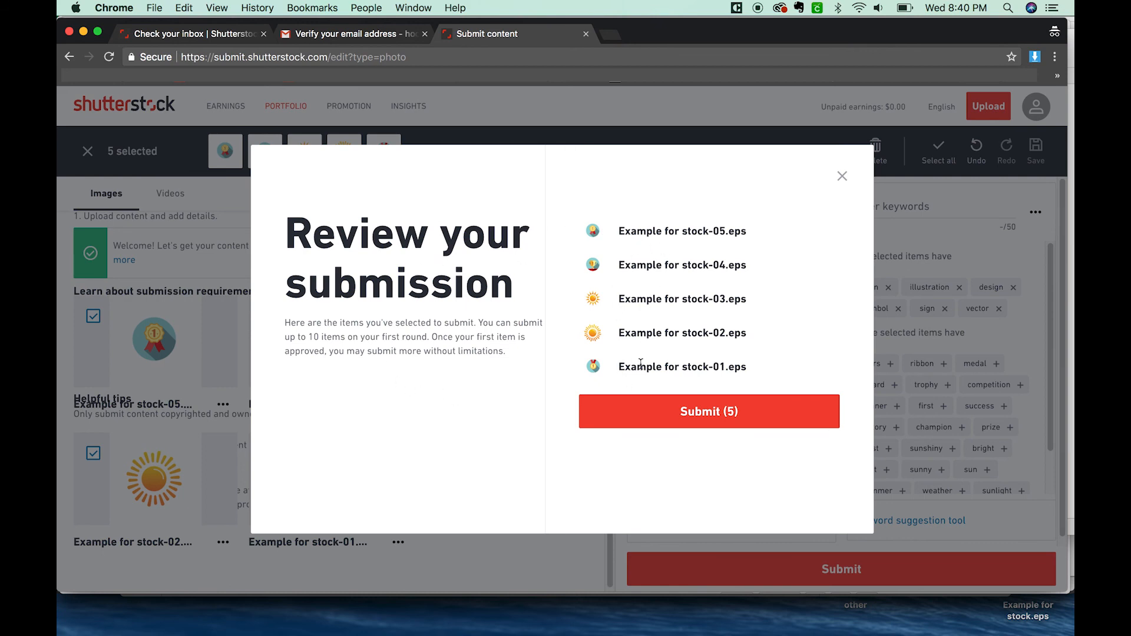
{"action": "left_click", "coordinate": [717, 417]}
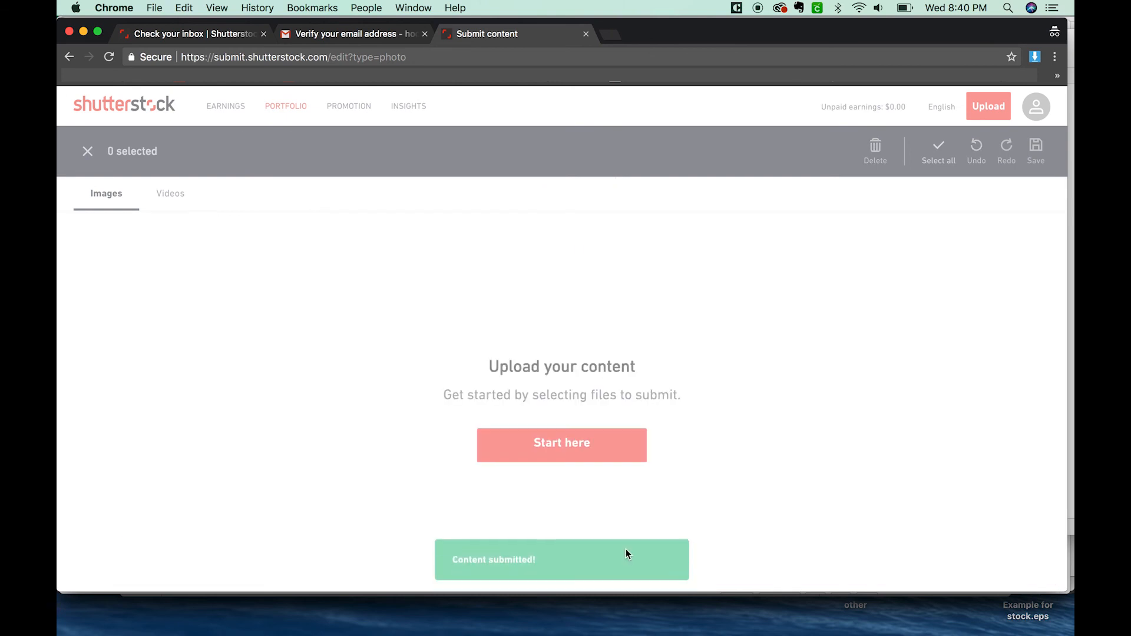